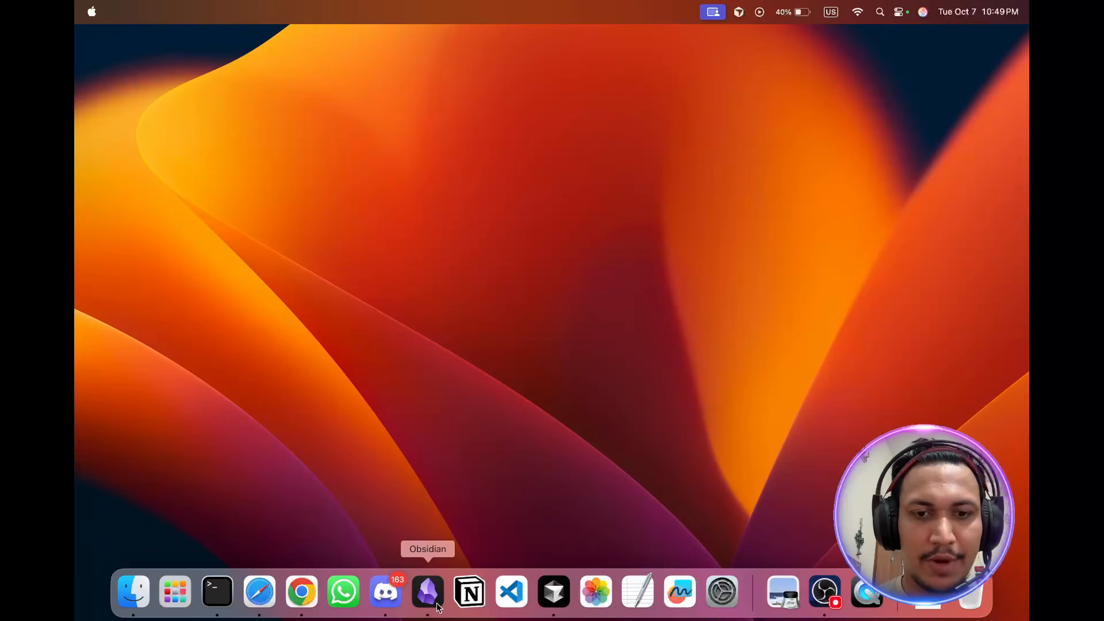
# Step: Launch Obsidian and maximize its window
pyautogui.click(437, 603)
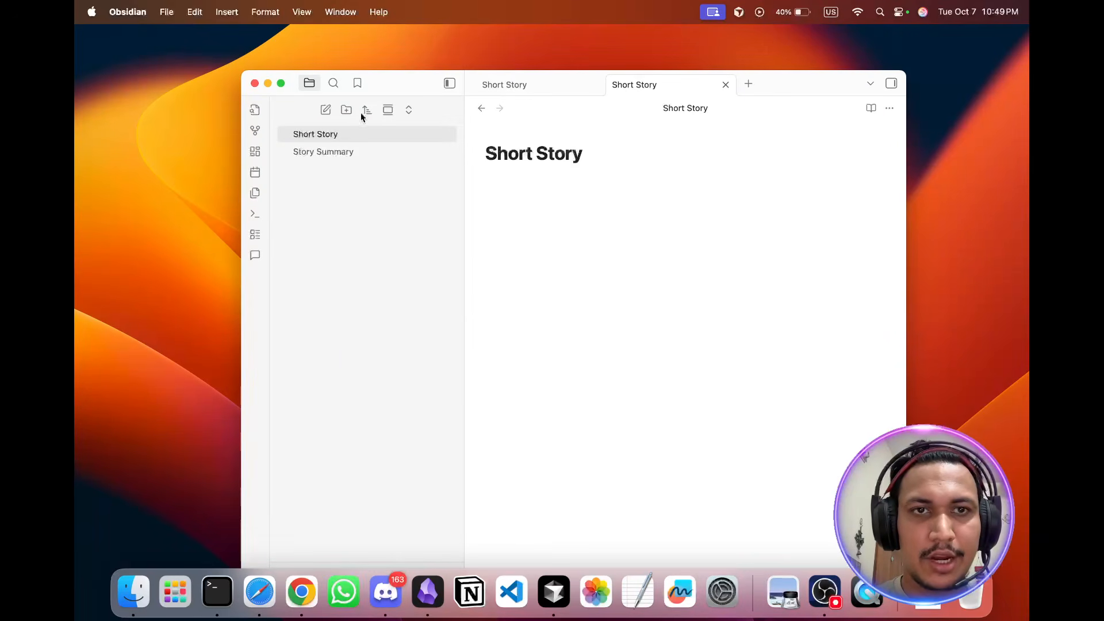
pyautogui.click(281, 83)
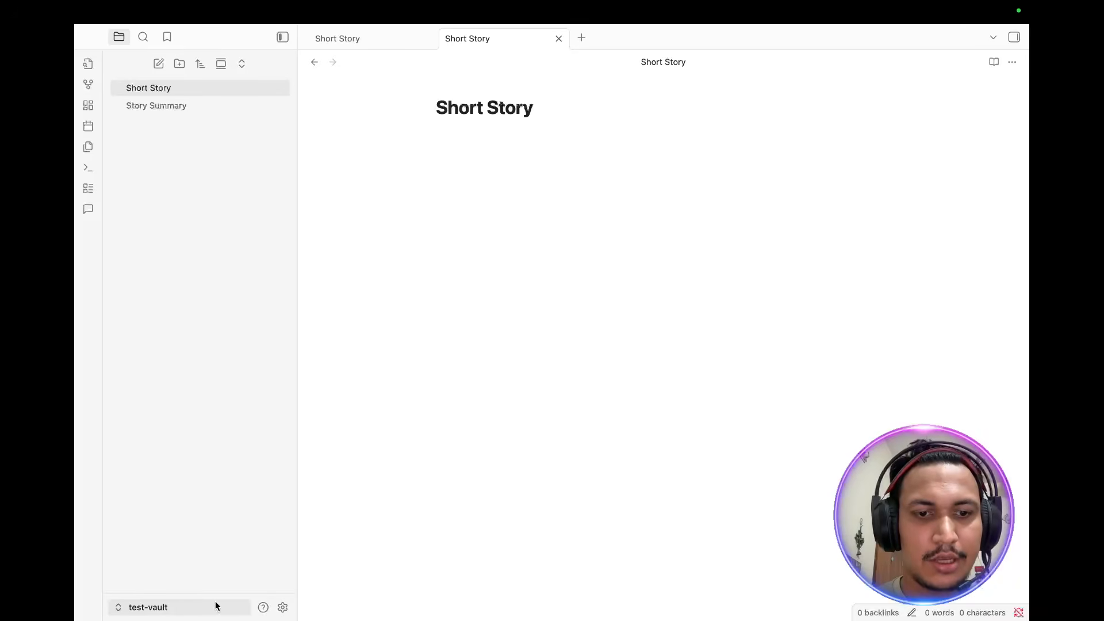
# Step: Open the AI Companion plugin settings, choose GPT-4o Mini as the model, and close settings
pyautogui.click(284, 607)
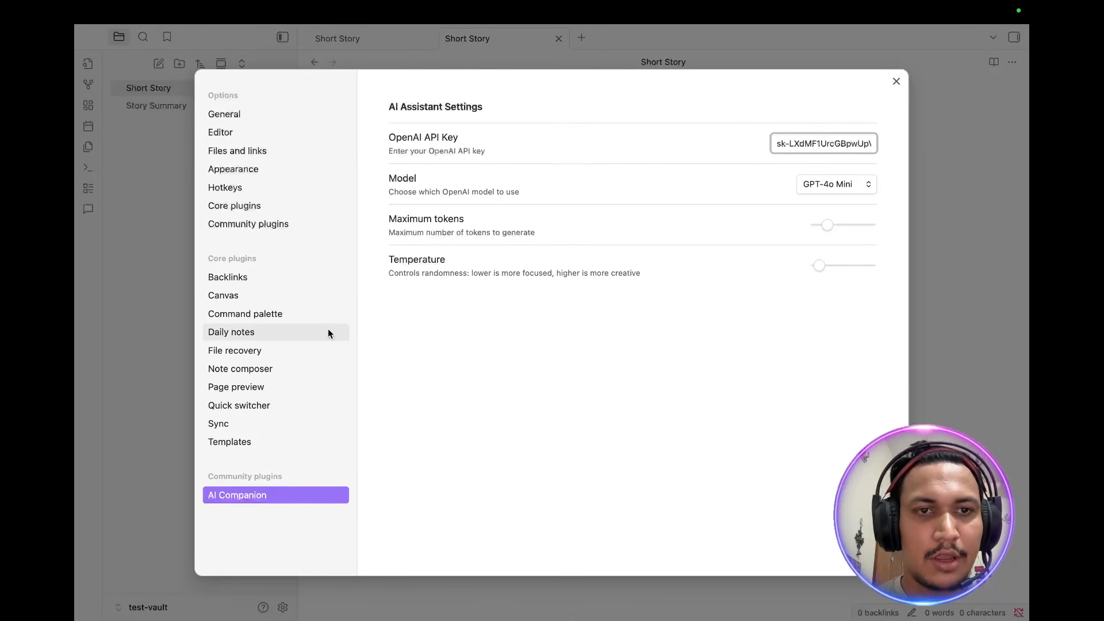
pyautogui.click(343, 229)
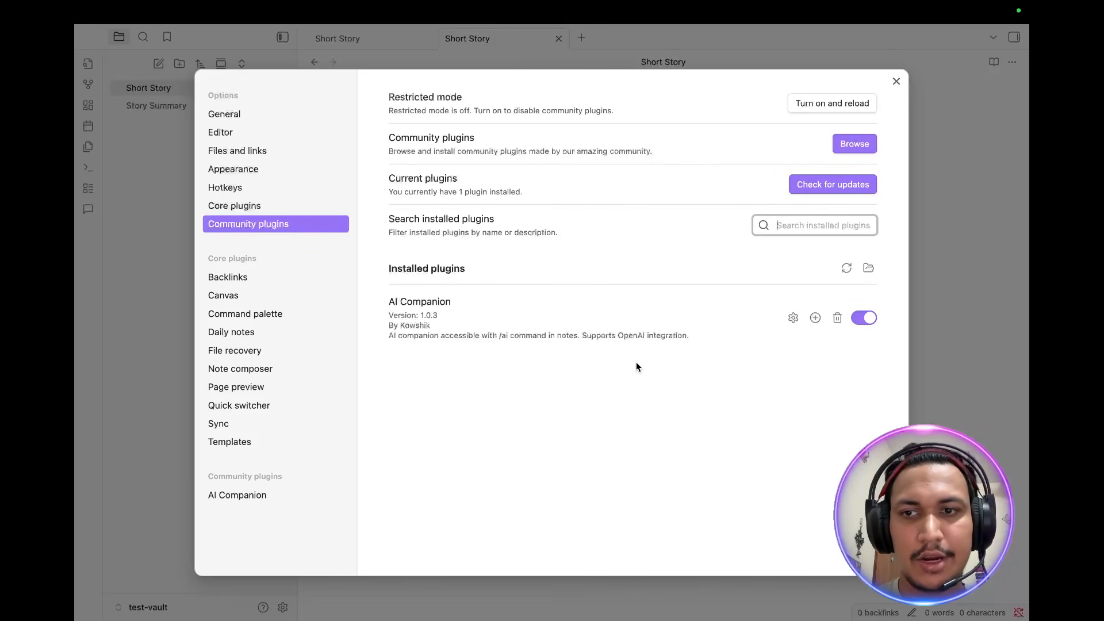
pyautogui.click(794, 318)
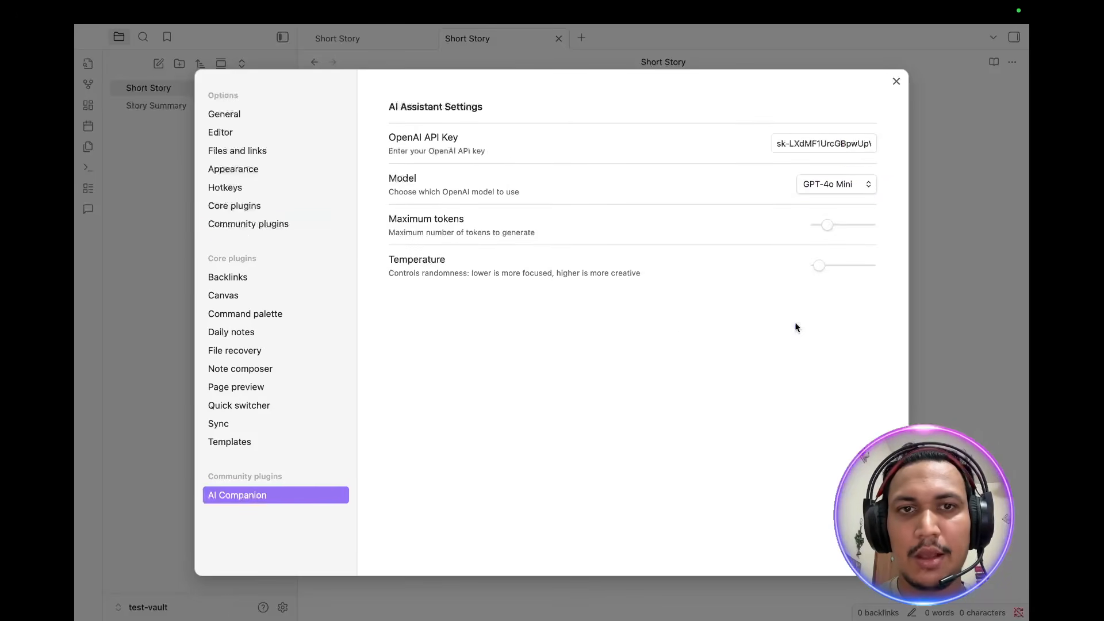
pyautogui.click(832, 183)
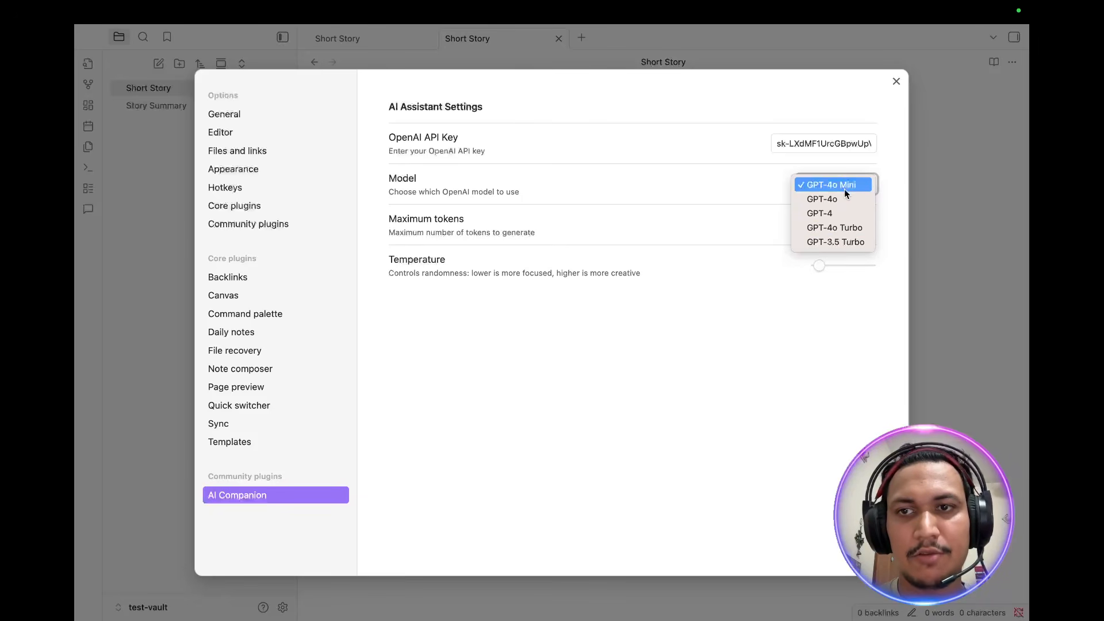
pyautogui.click(843, 188)
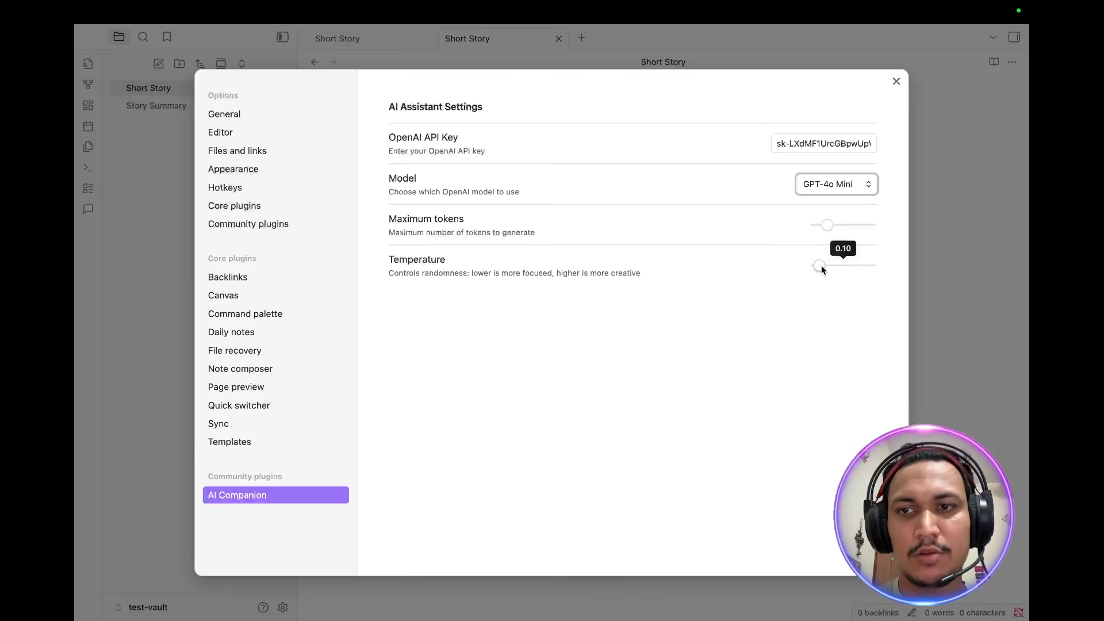
pyautogui.click(895, 81)
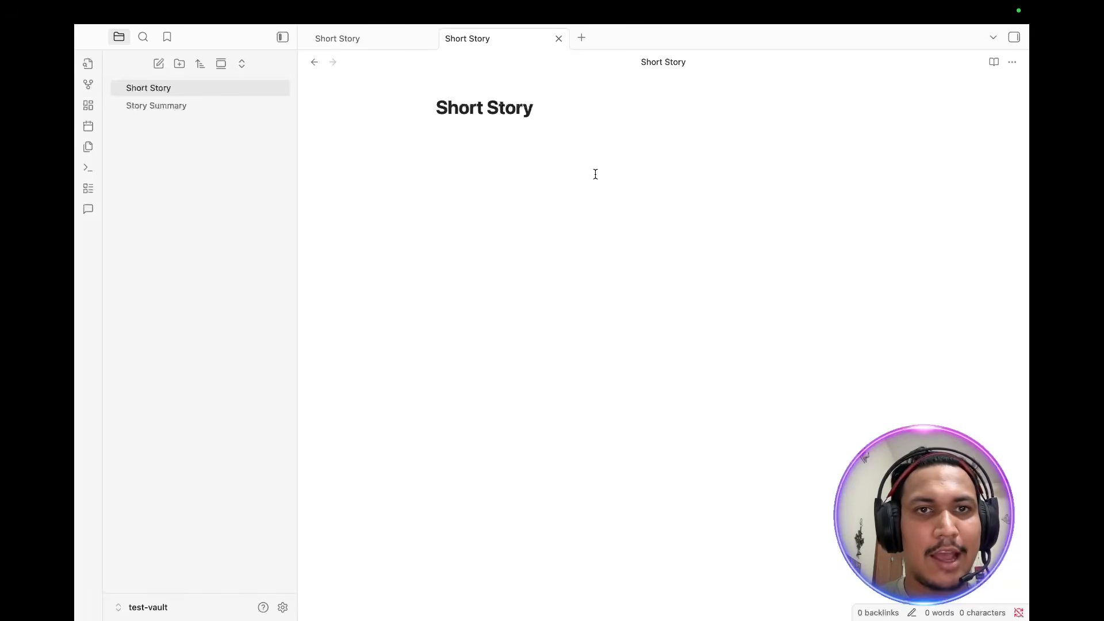
# Step: Close the extra Short Story tab and open the Short Story note
pyautogui.click(210, 103)
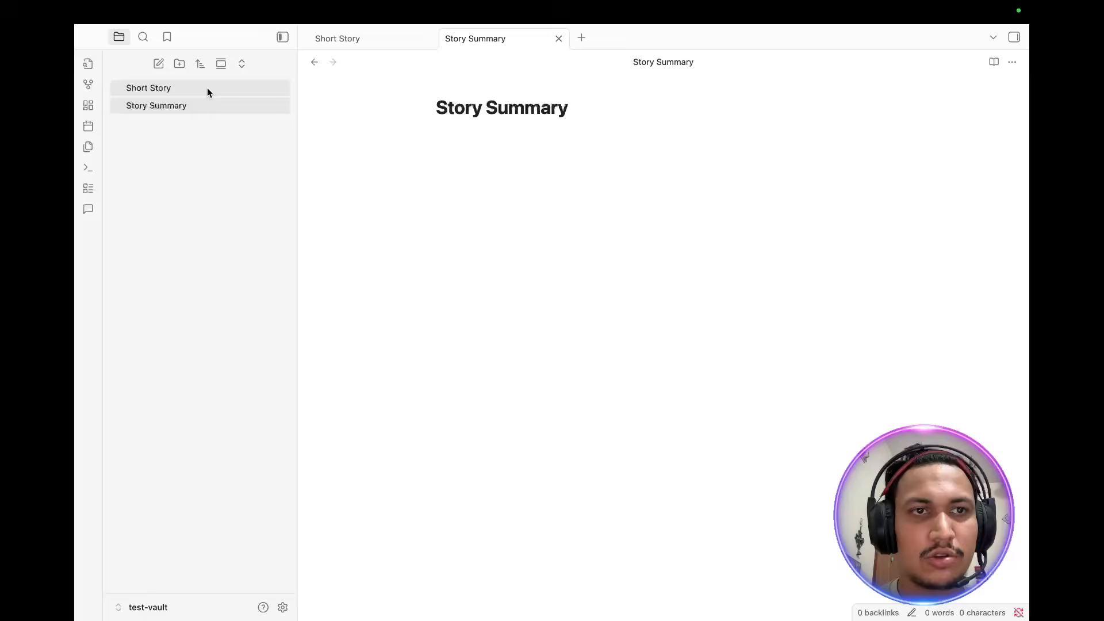
pyautogui.click(208, 89)
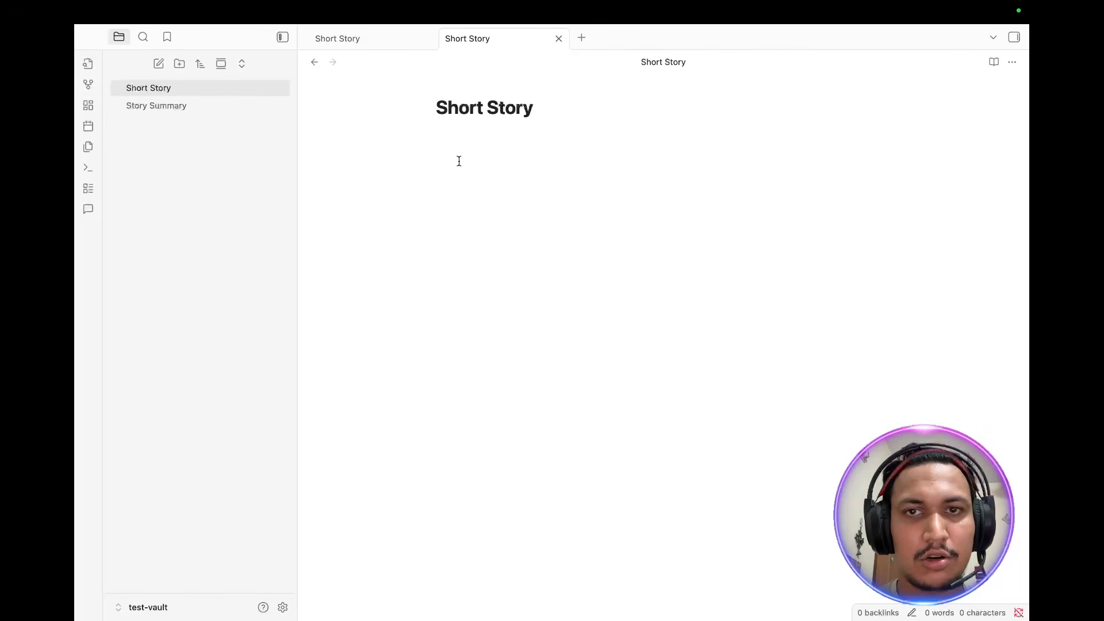
pyautogui.click(229, 108)
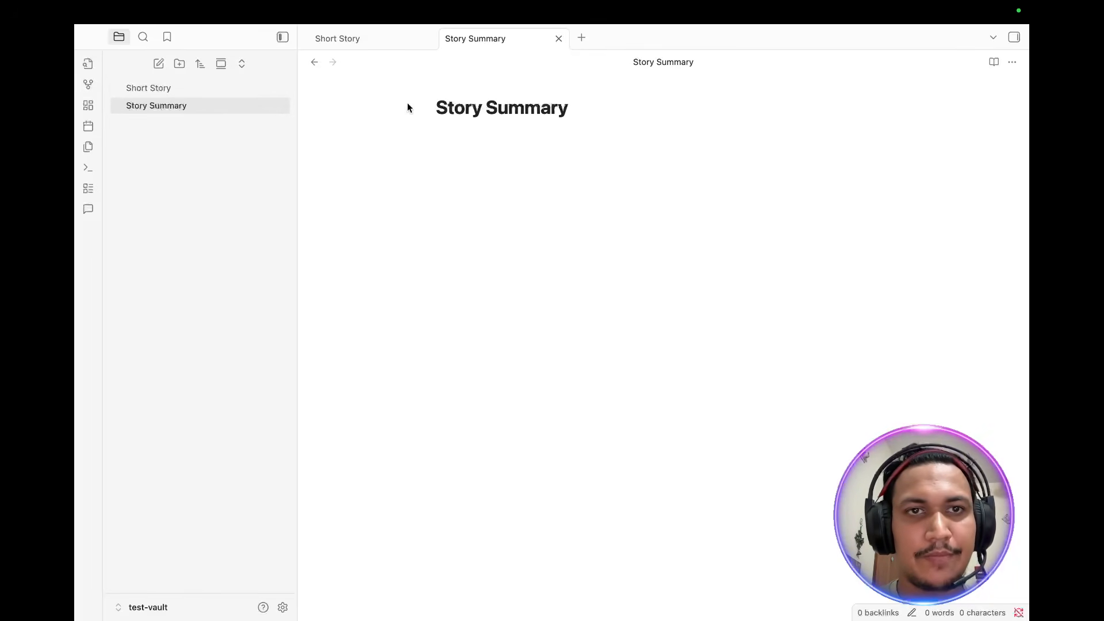
pyautogui.click(429, 38)
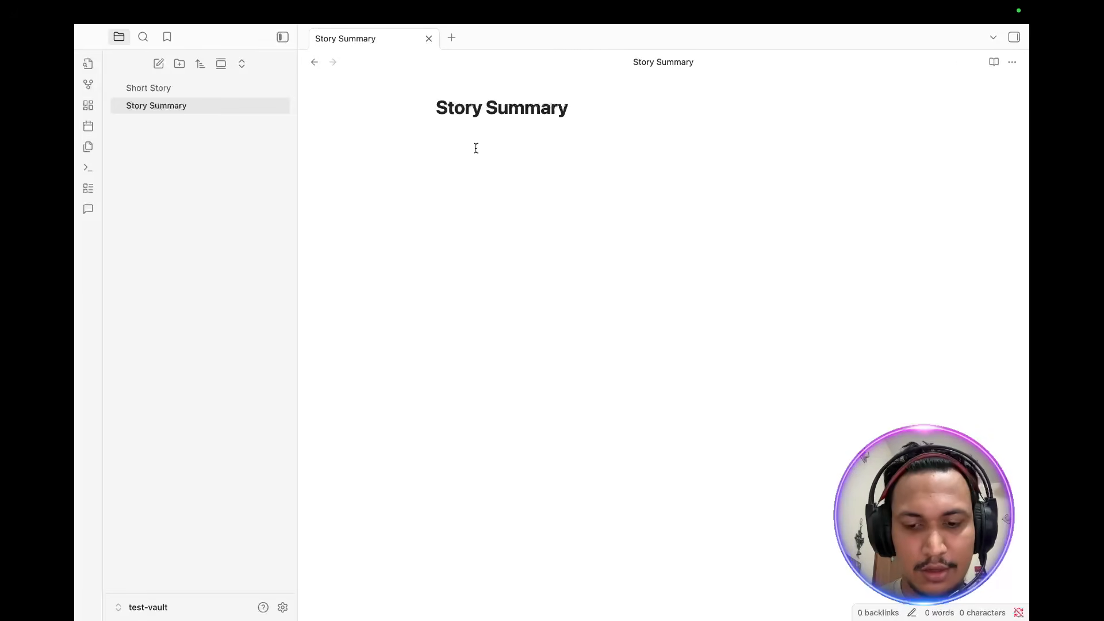
pyautogui.click(257, 87)
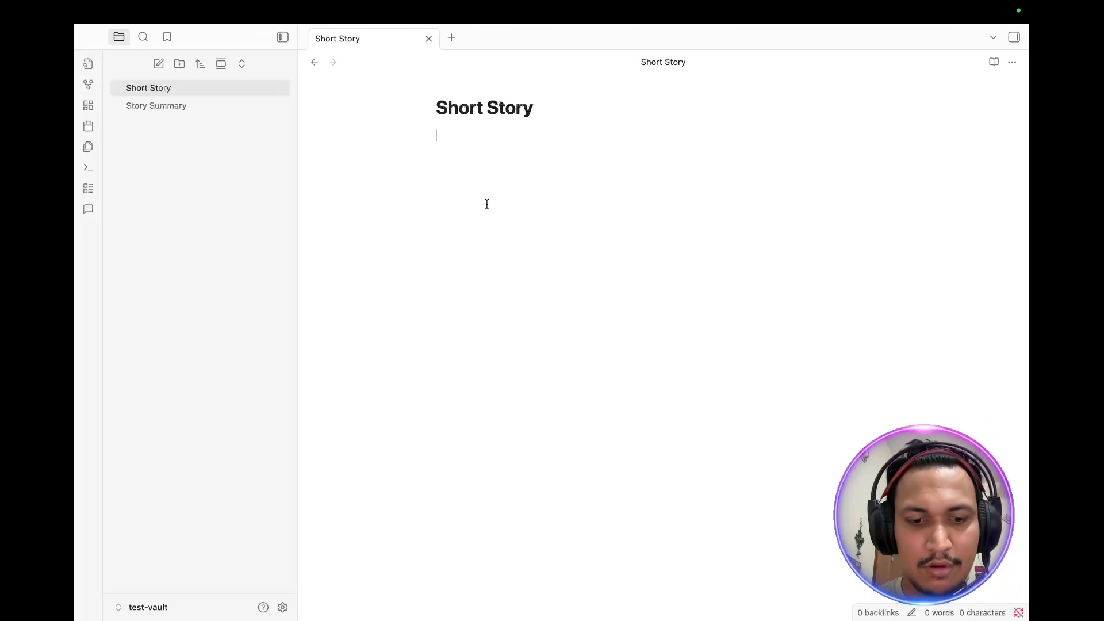
# Step: Open the AI Assistant in the Short Story note with the /ai command
pyautogui.write('/')
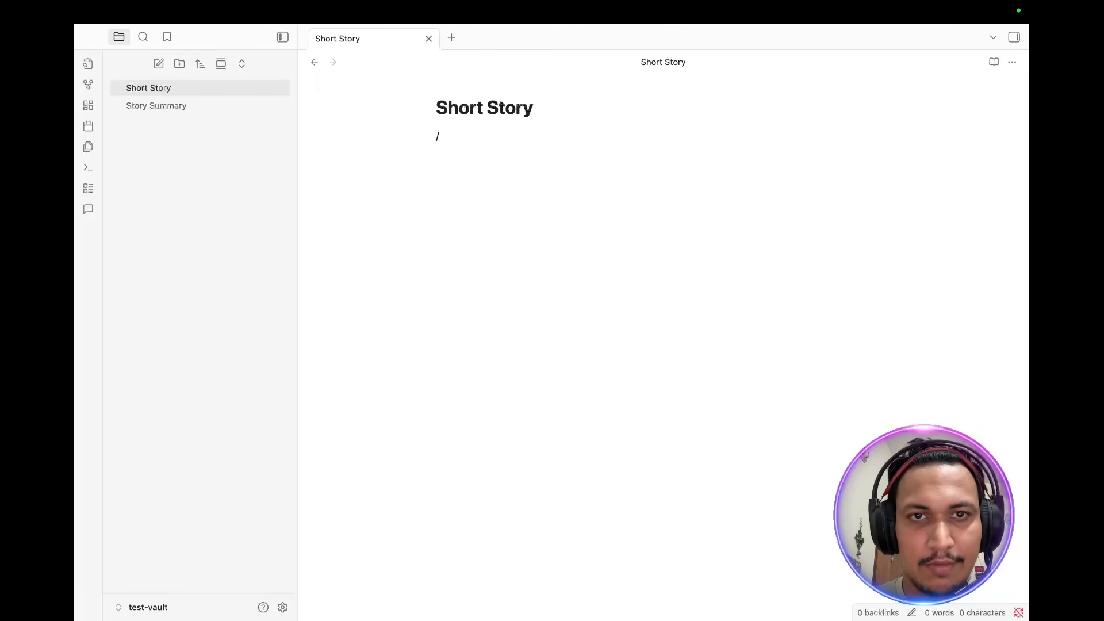
pyautogui.write('ai')
pyautogui.press('Return')
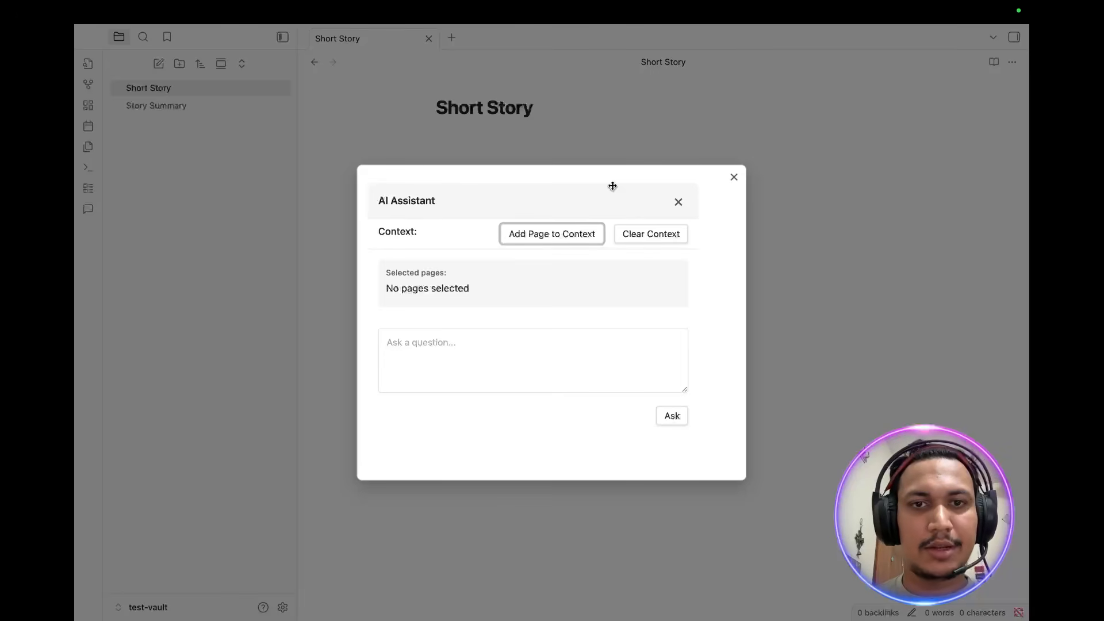
pyautogui.click(572, 240)
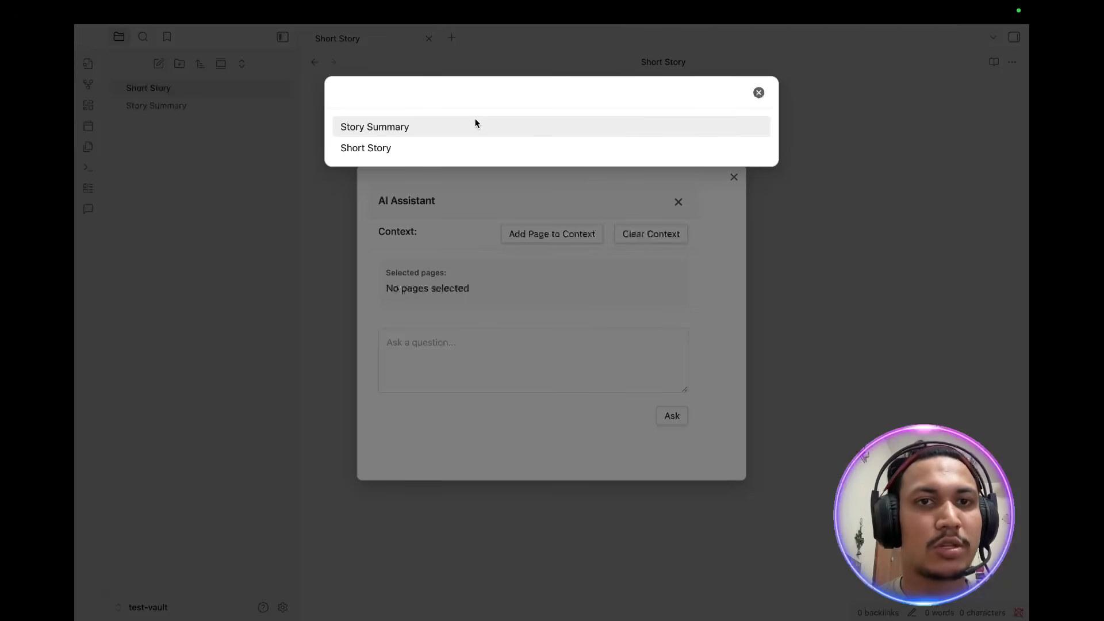
pyautogui.click(465, 186)
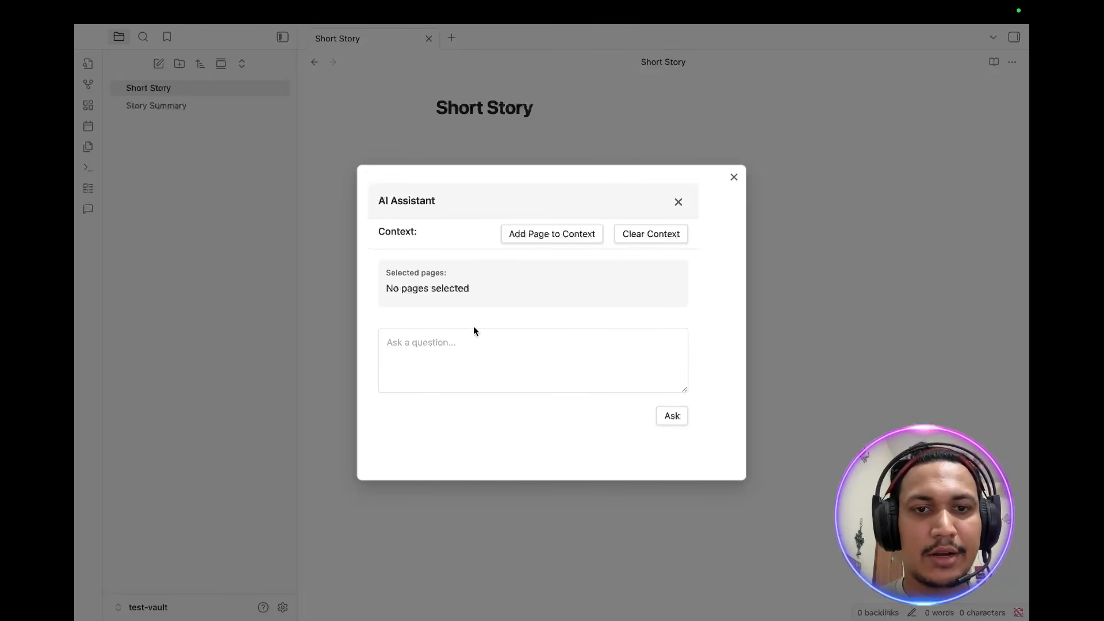
# Step: Ask the AI Assistant to "Write a short story"
pyautogui.click(452, 365)
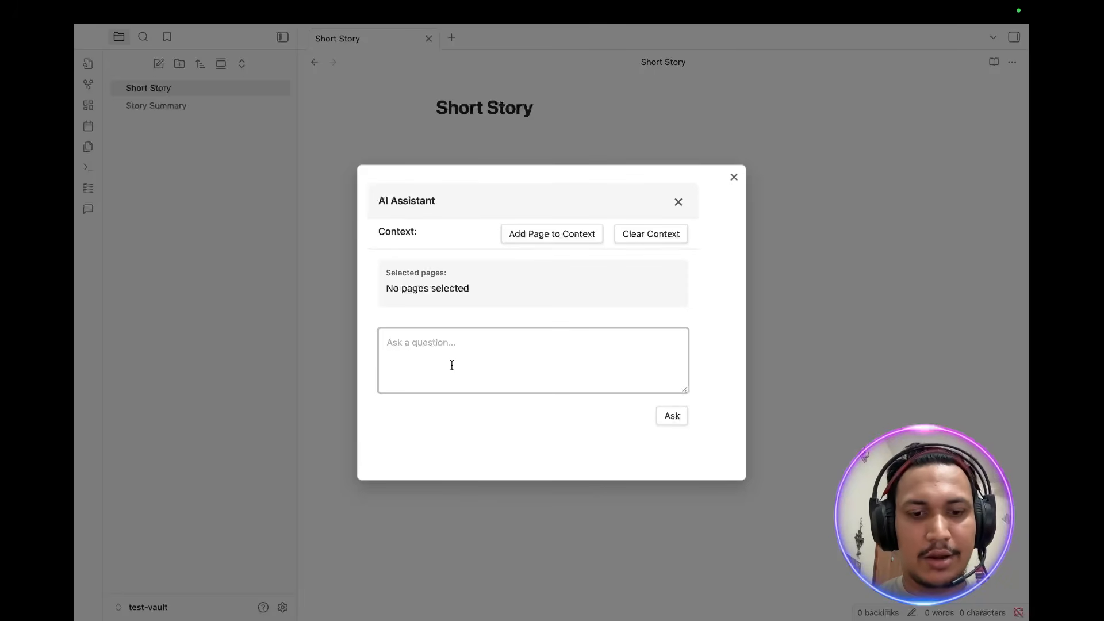
pyautogui.write('Writ')
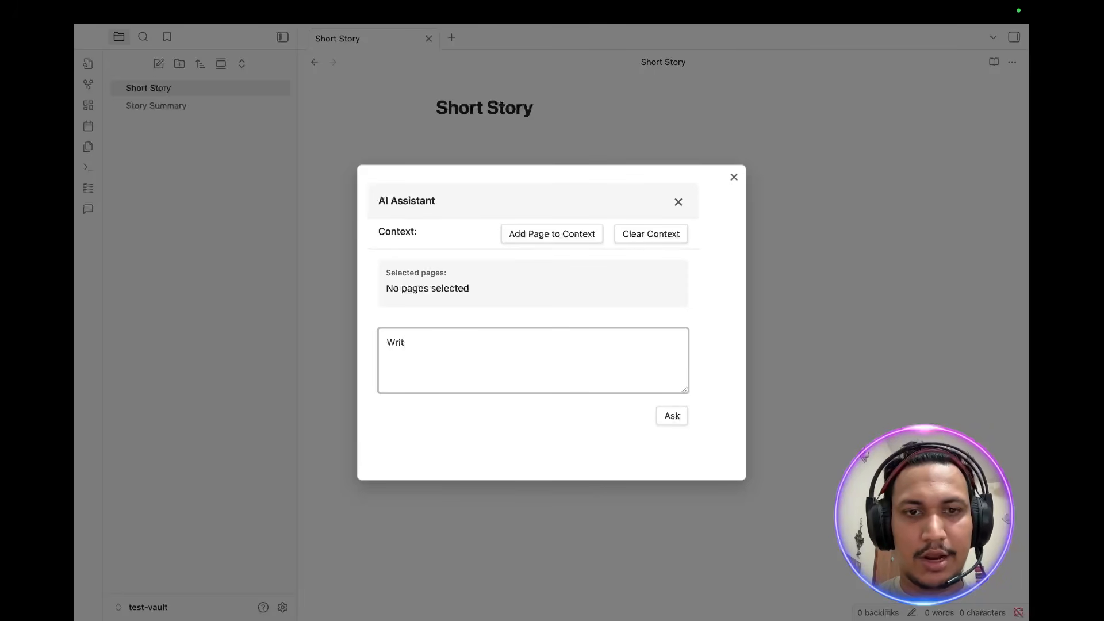
pyautogui.write('e a short sh')
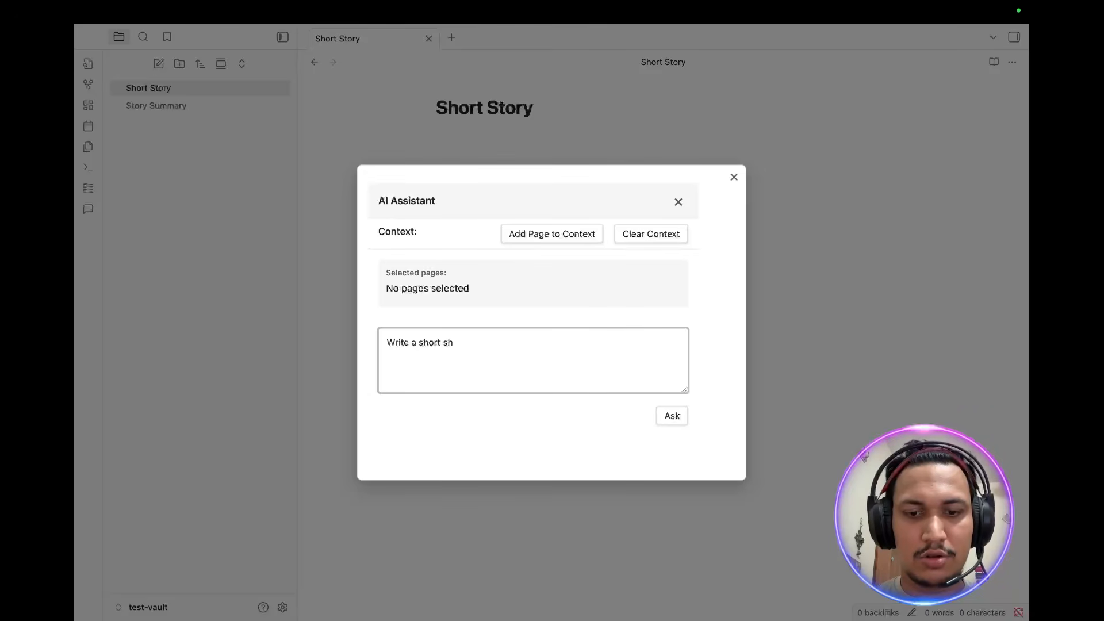
pyautogui.press('BackSpace')
pyautogui.write('tory')
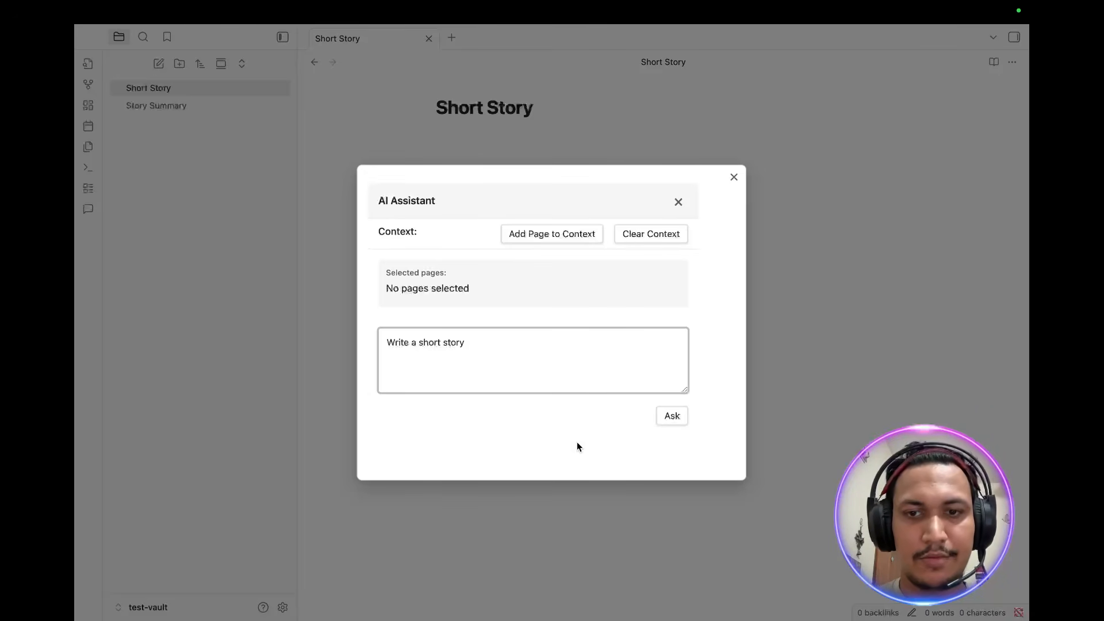
pyautogui.click(682, 413)
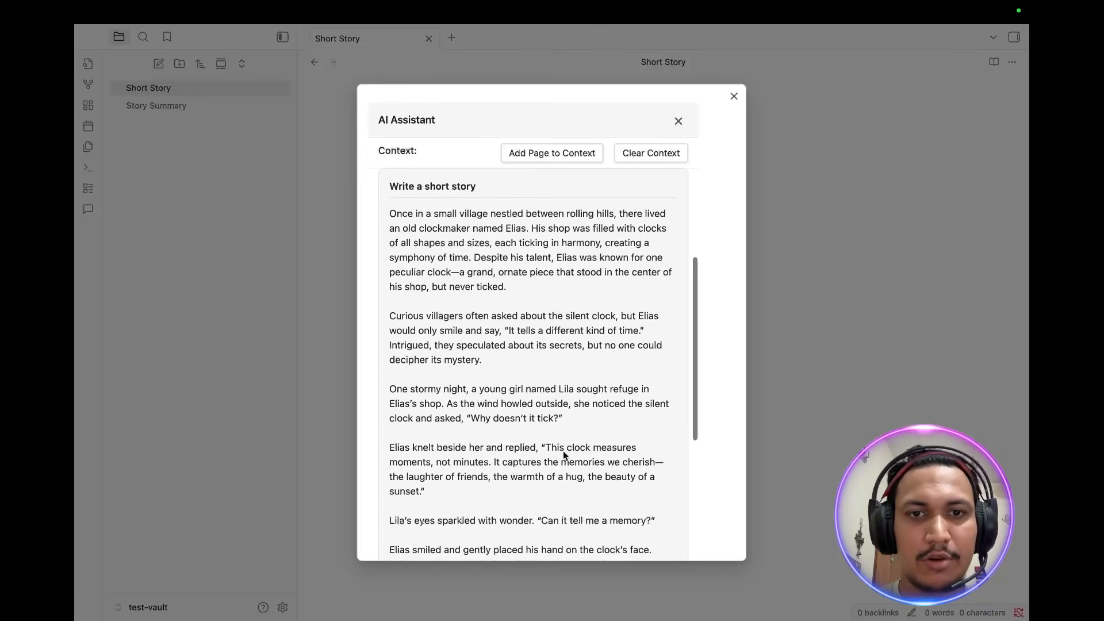
# Step: Copy the generated story, insert it into the Short Story note, and close the assistant
pyautogui.scroll(1, 563, 452)
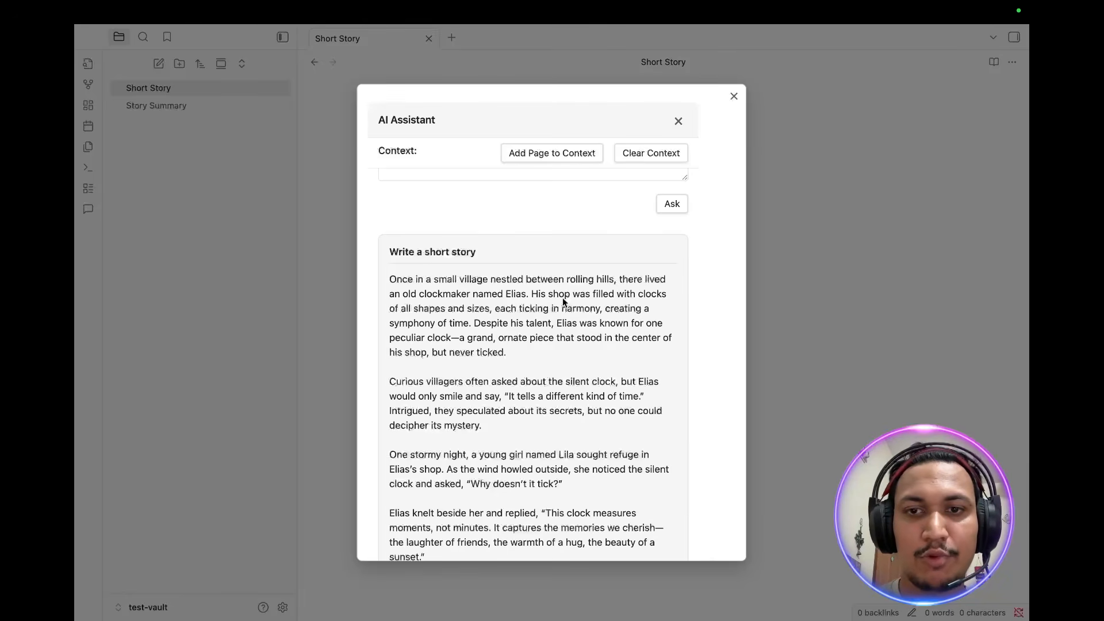
pyautogui.scroll(3, 562, 297)
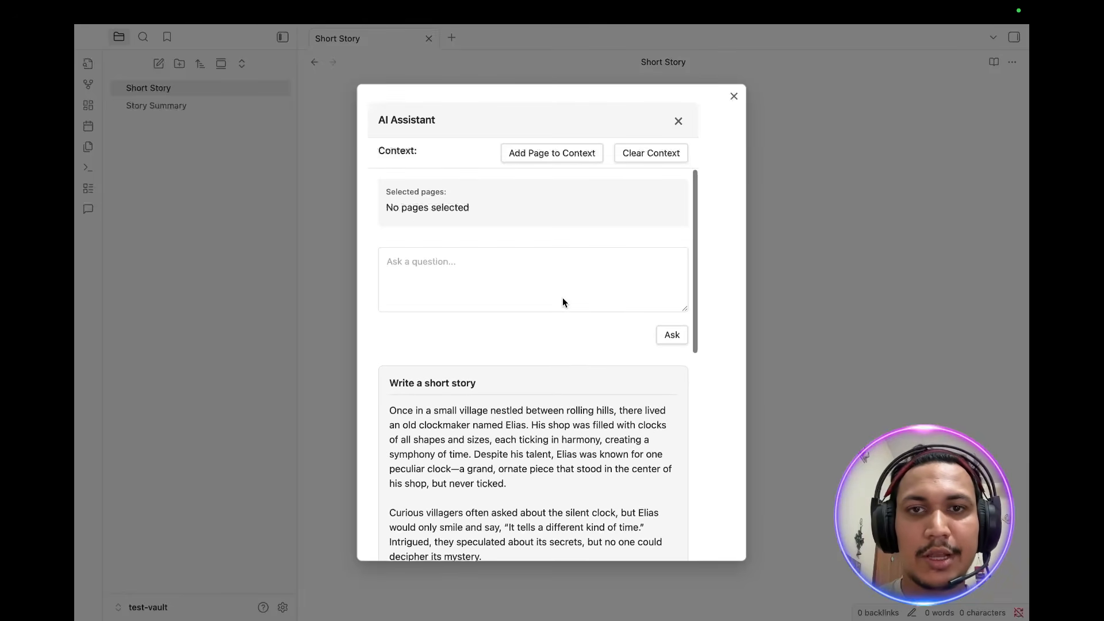
pyautogui.scroll(-8, 562, 298)
pyautogui.scroll(-3, 563, 298)
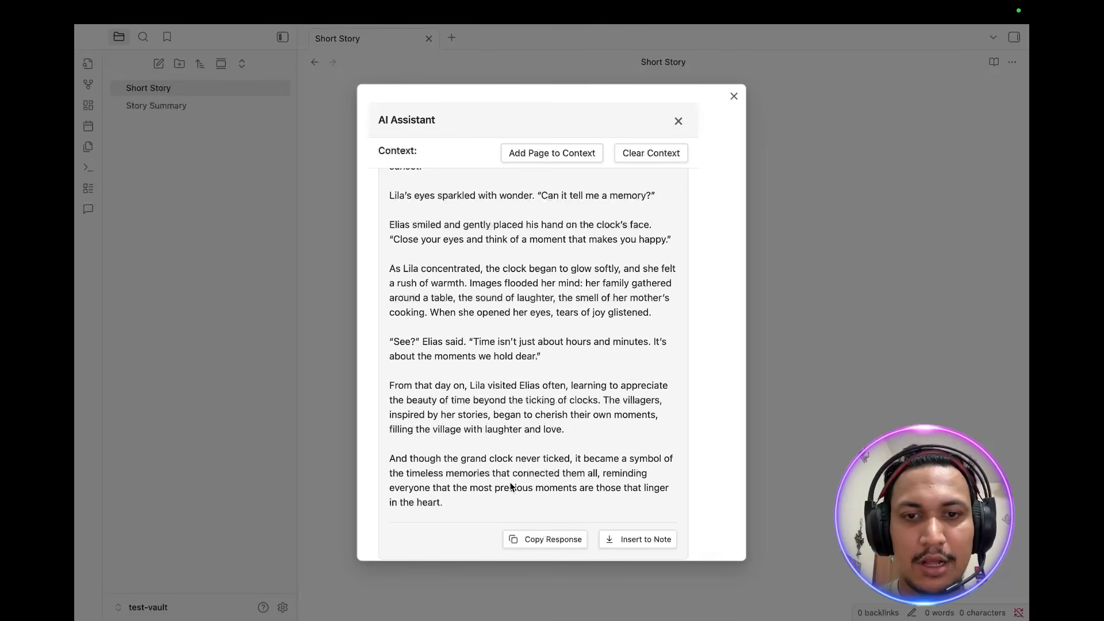
pyautogui.scroll(10, 629, 311)
pyautogui.scroll(-10, 629, 311)
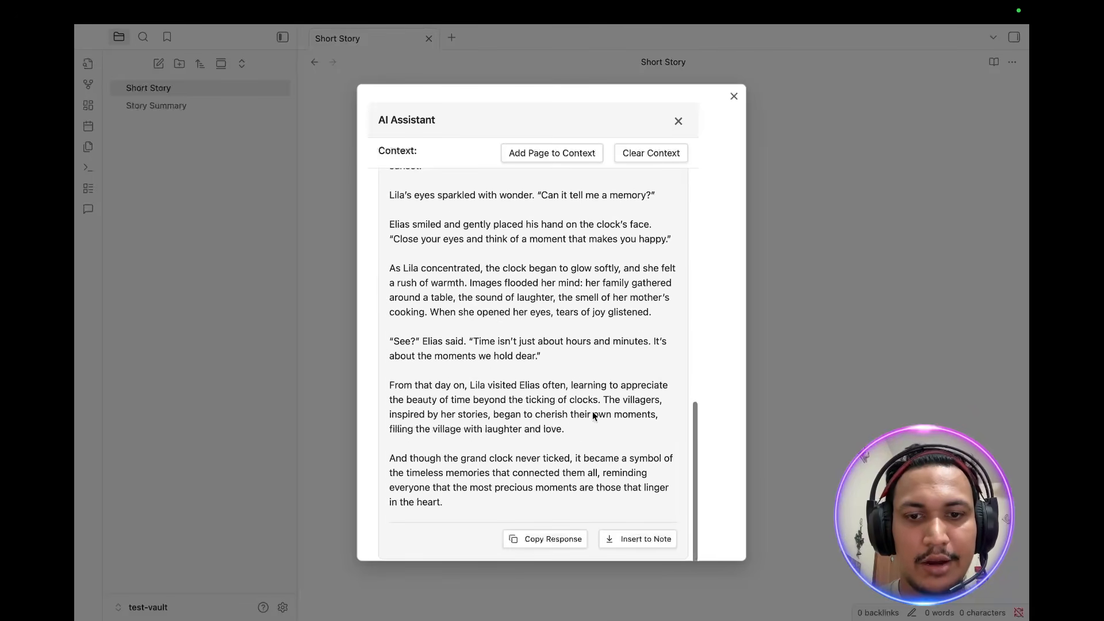
pyautogui.click(536, 543)
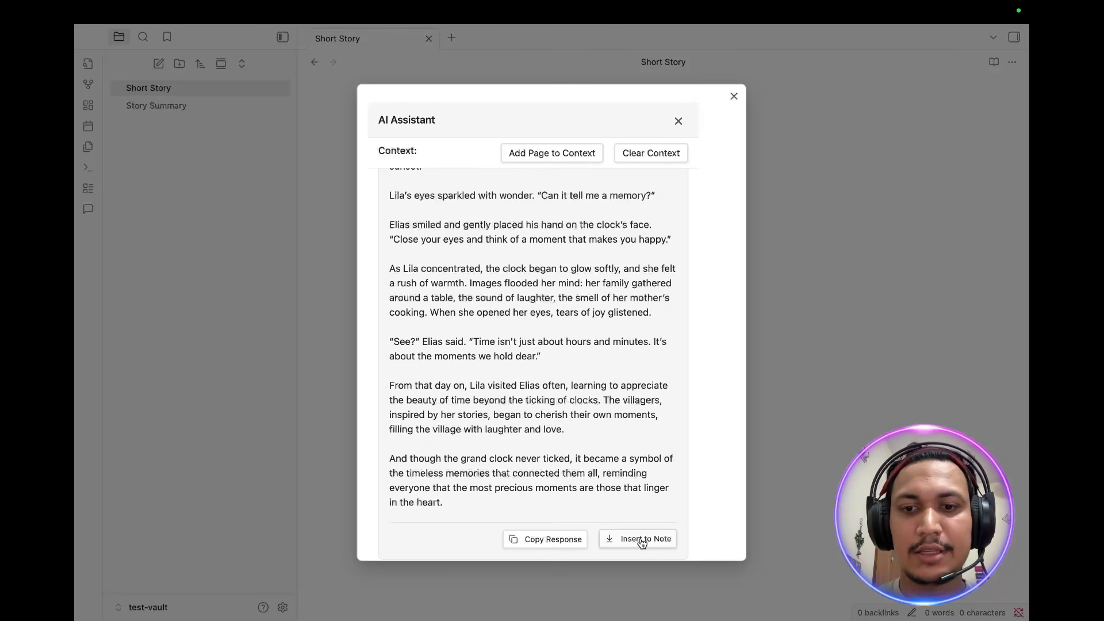
pyautogui.click(642, 543)
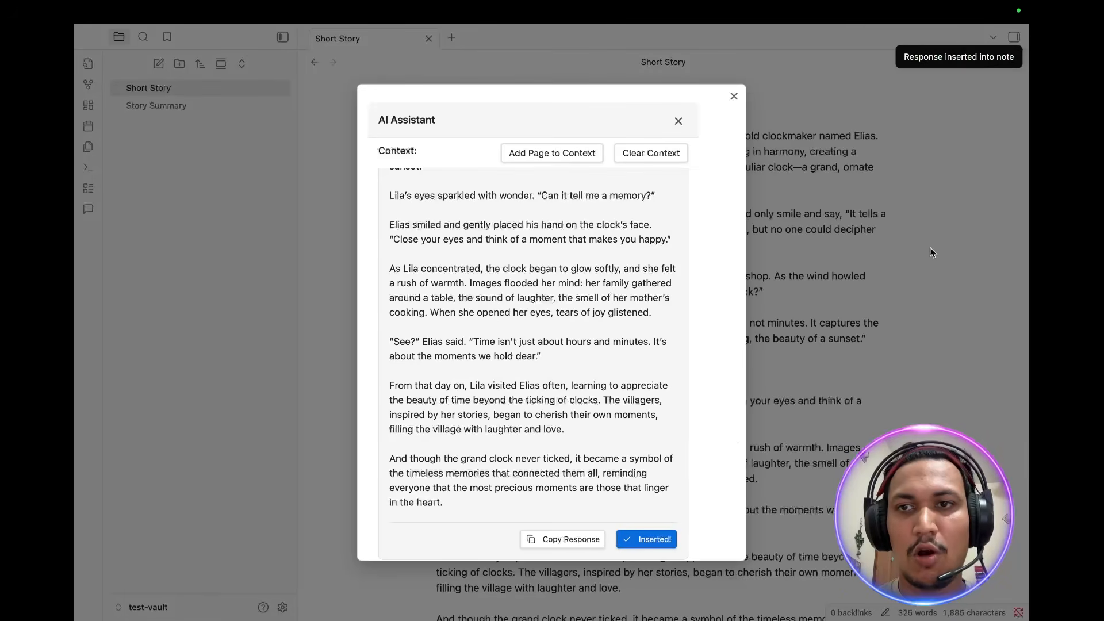
pyautogui.click(922, 233)
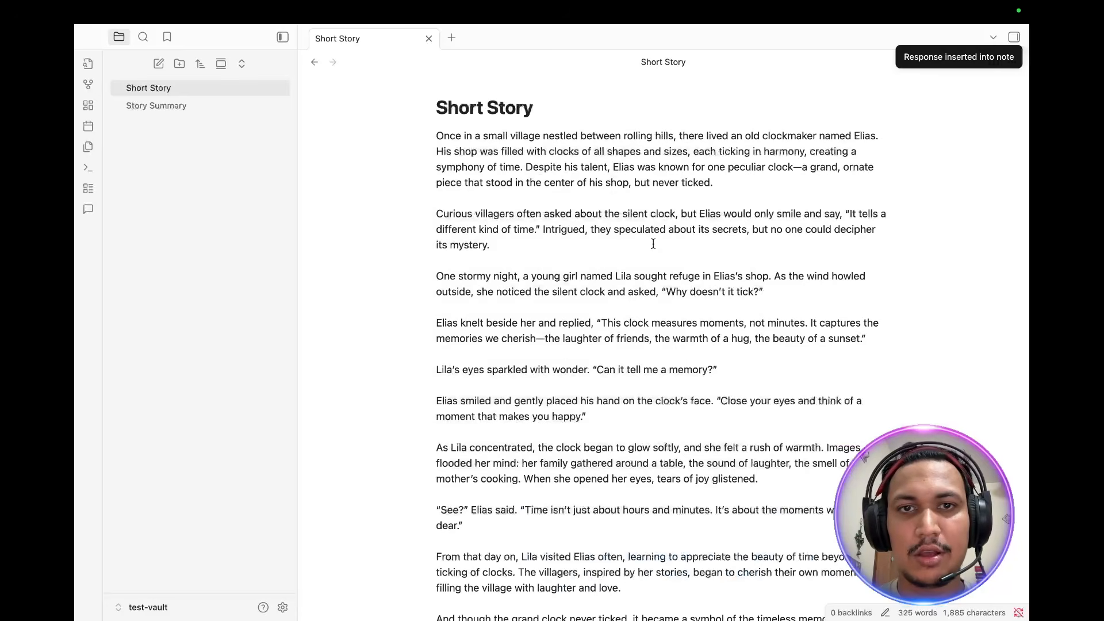
# Step: Open the Story Summary note and start the AI Assistant with the /ai command
pyautogui.scroll(-5, 653, 244)
pyautogui.scroll(5, 652, 245)
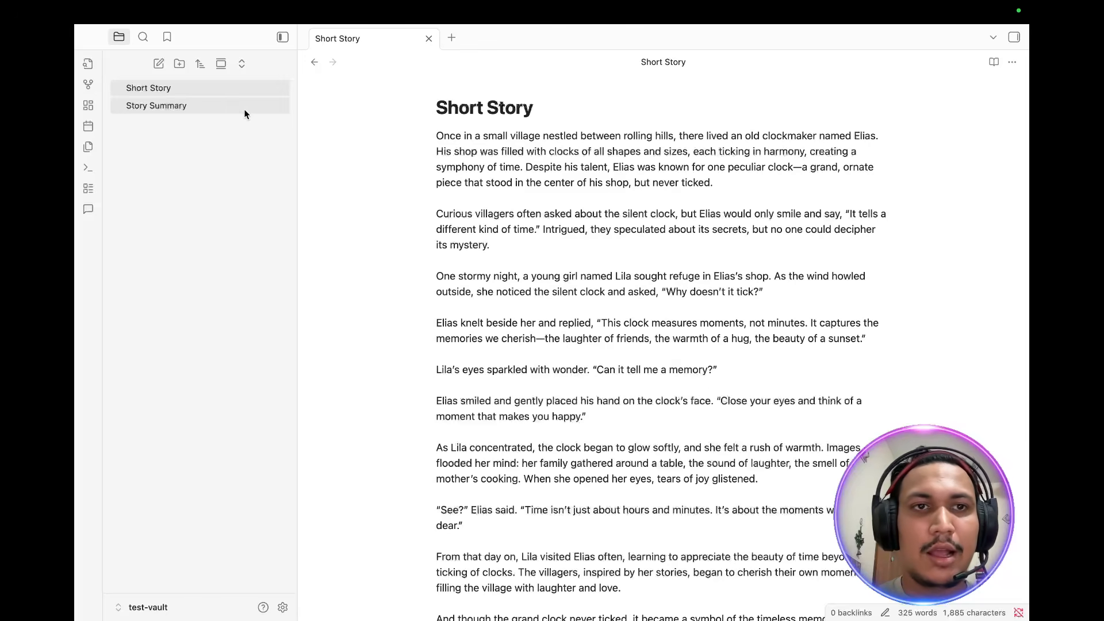
pyautogui.click(185, 105)
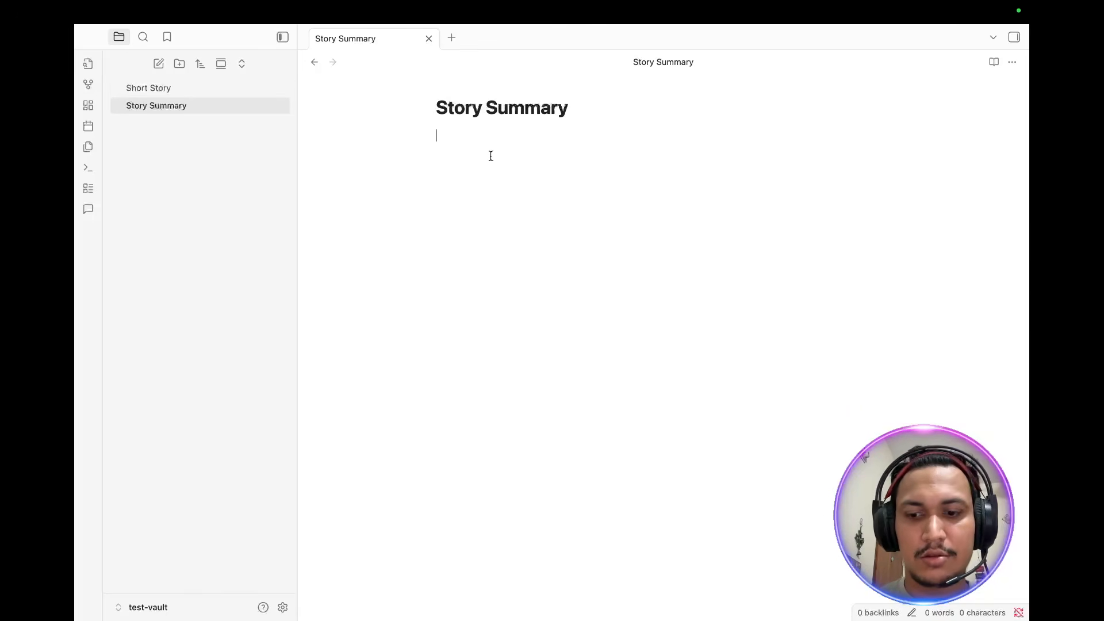
pyautogui.write('/')
pyautogui.write('ai')
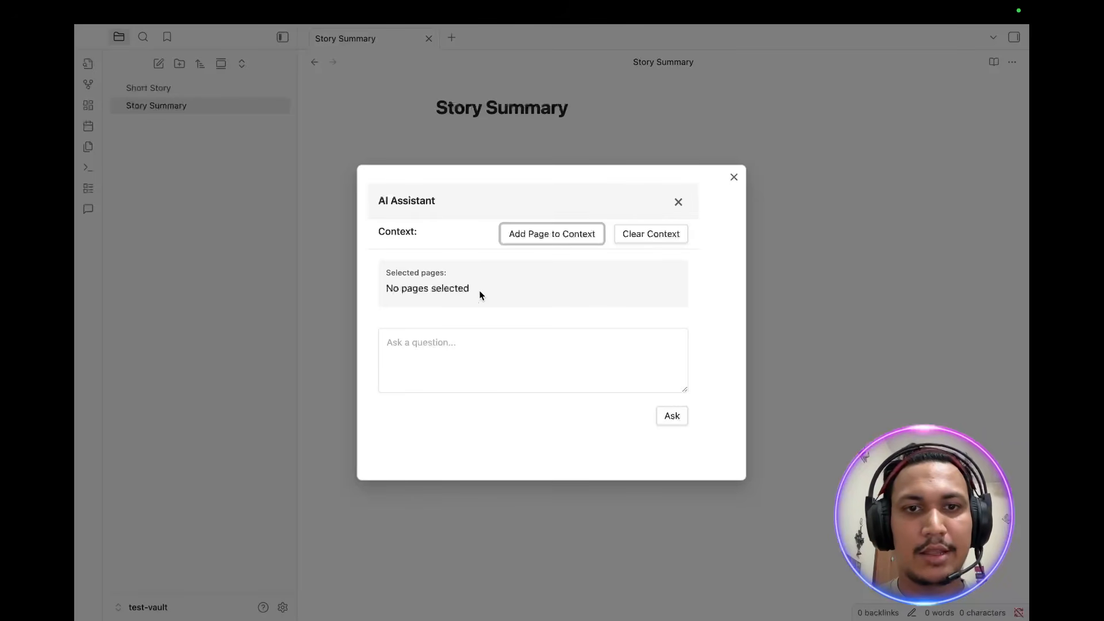
# Step: Add the Short Story page to the assistant's context
pyautogui.click(543, 234)
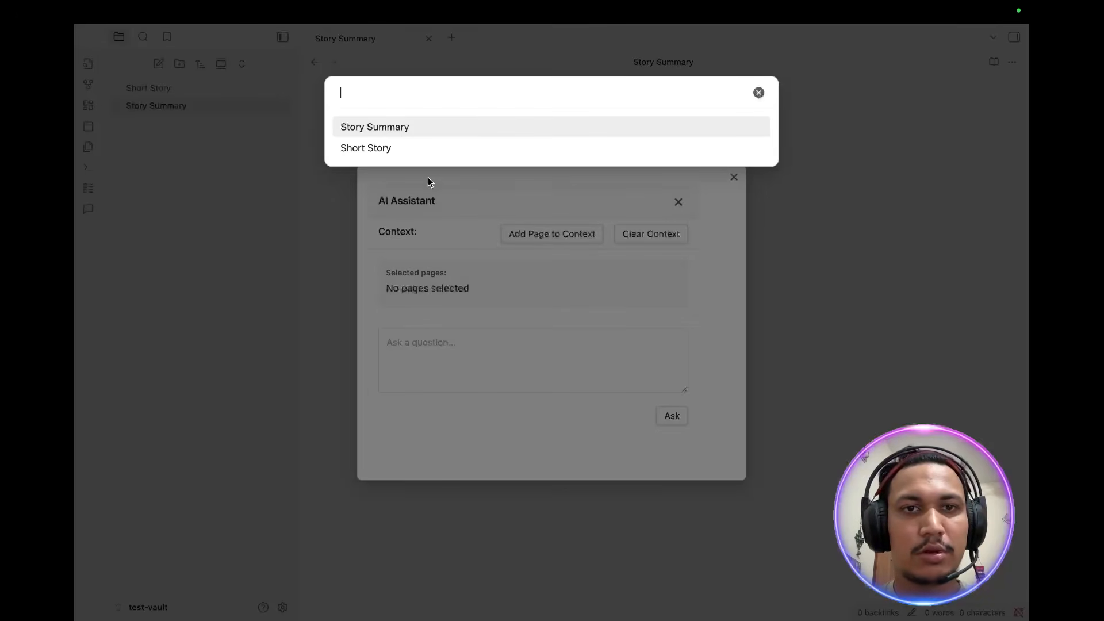
pyautogui.click(405, 151)
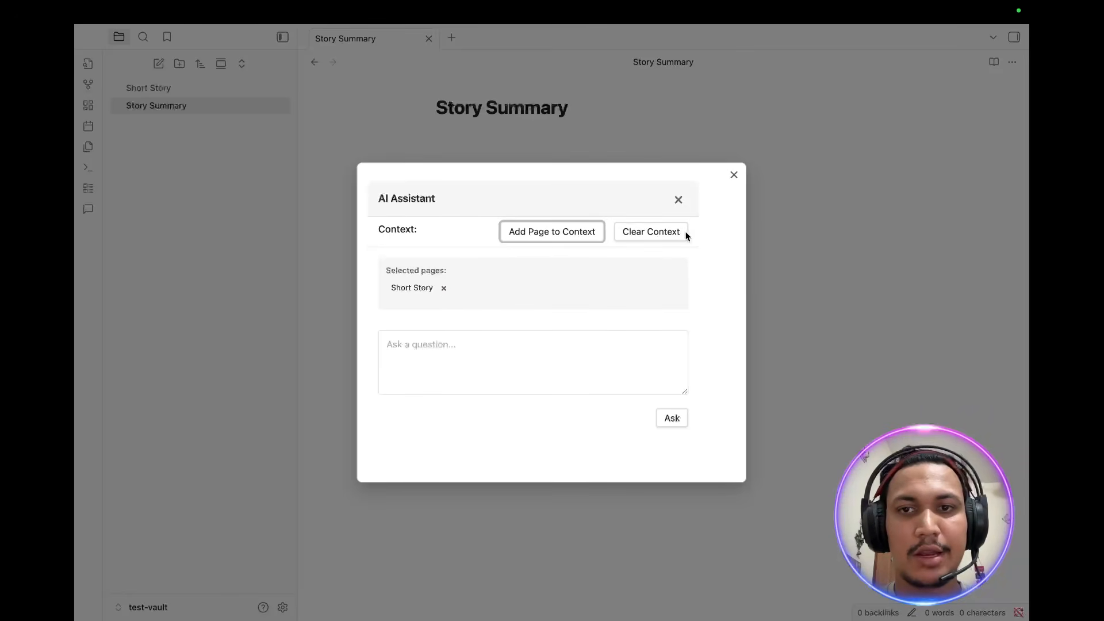
pyautogui.click(518, 364)
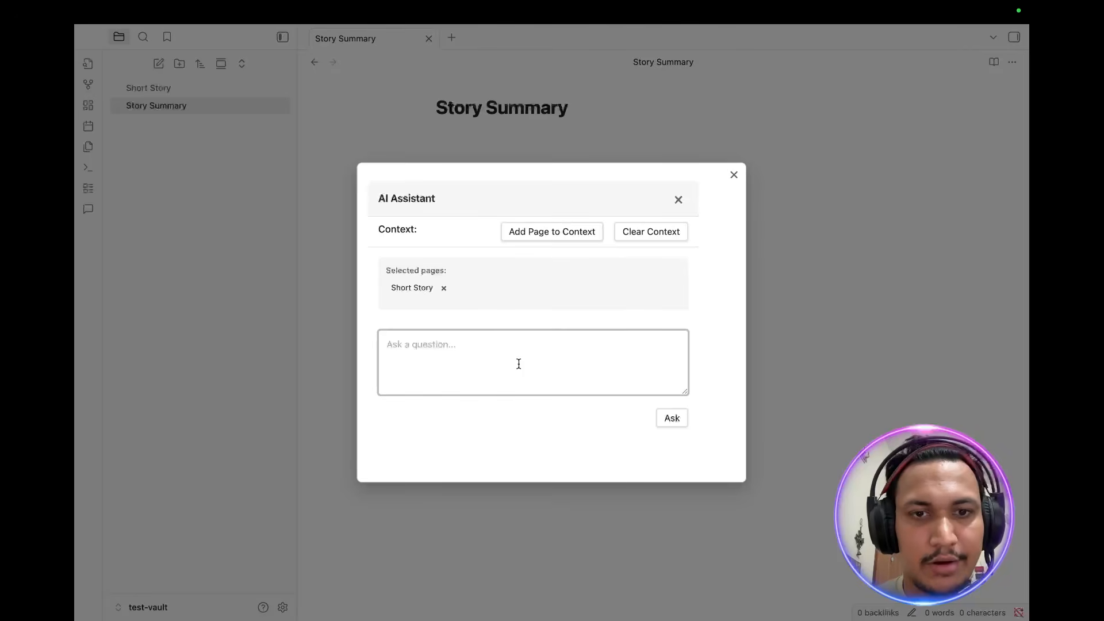
# Step: Ask the AI Assistant "Please summarize the story" using the Short Story page as context
pyautogui.write('Please')
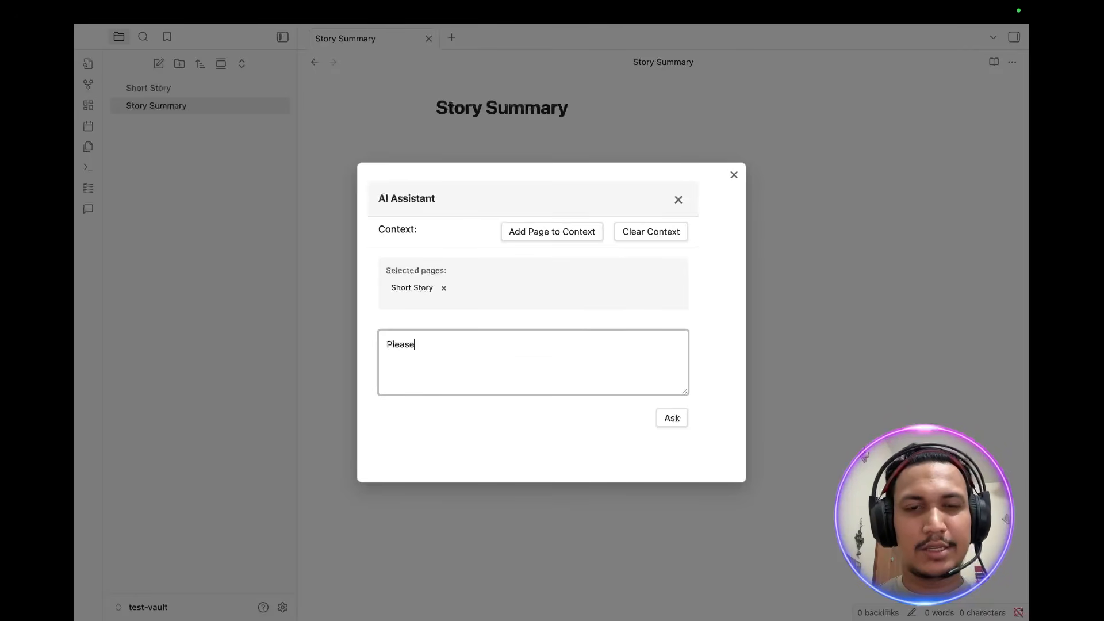
pyautogui.write(' summarize t')
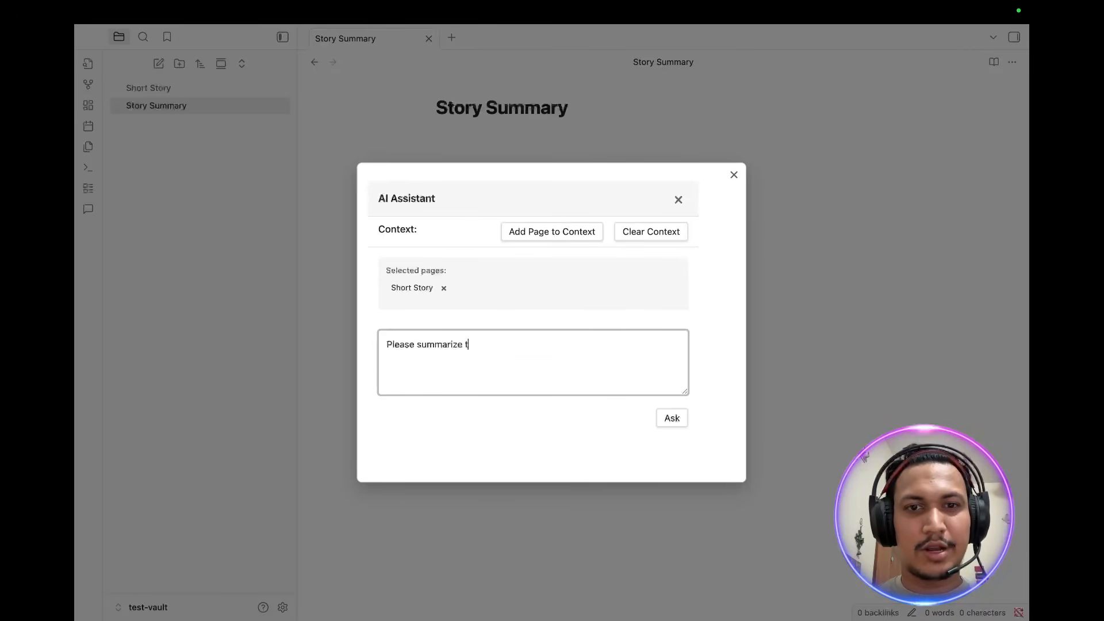
pyautogui.write('he story')
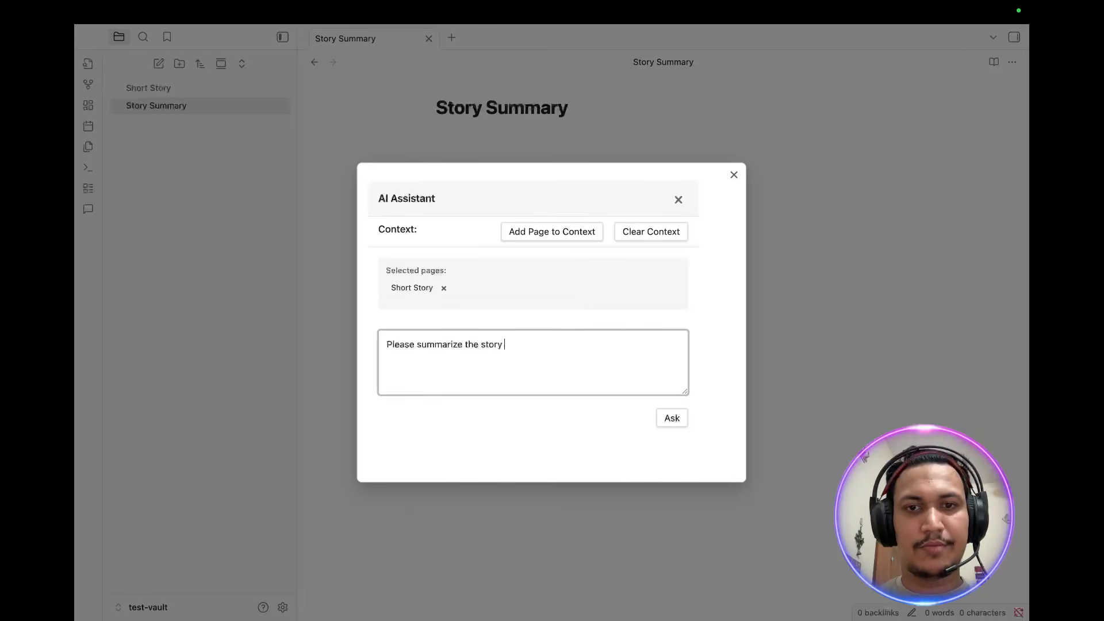
pyautogui.click(683, 424)
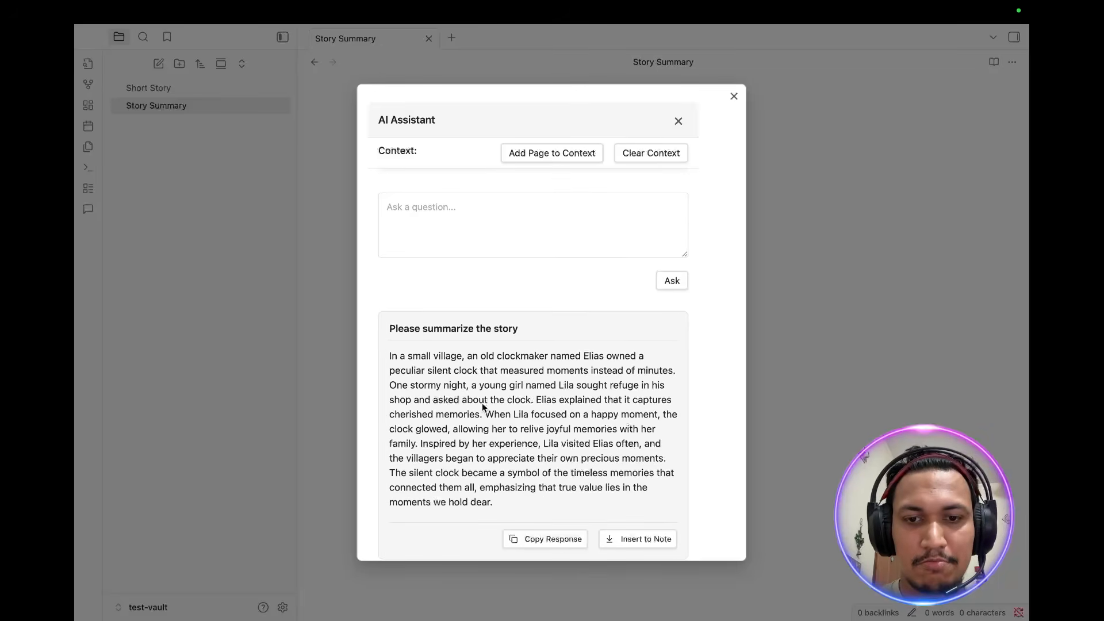
# Step: Copy the summary response and insert it into the Story Summary note
pyautogui.click(536, 541)
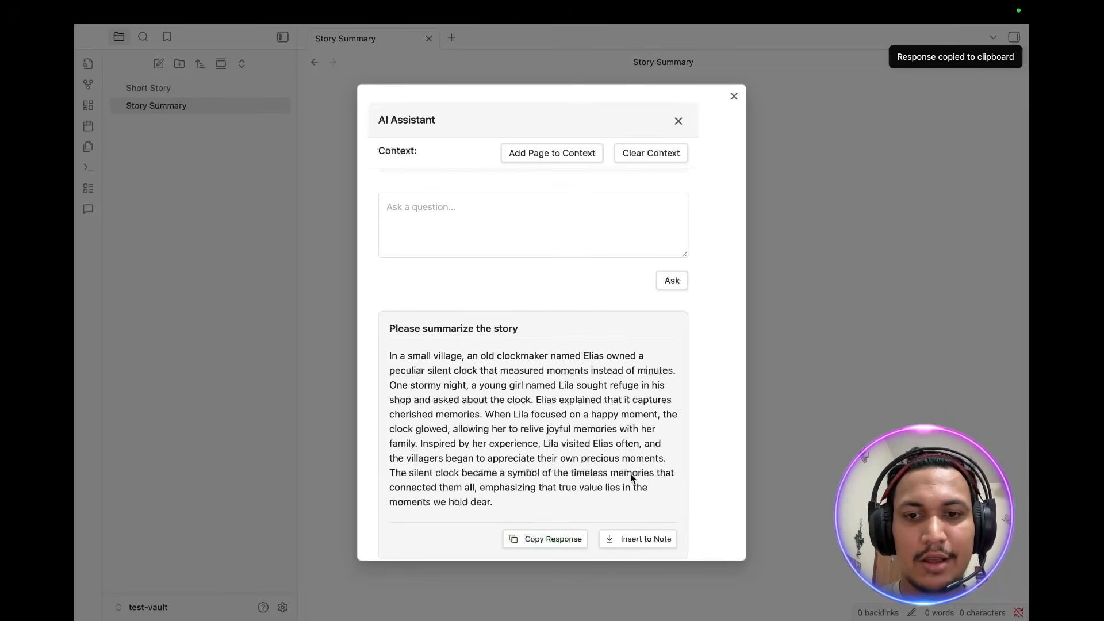
pyautogui.click(641, 541)
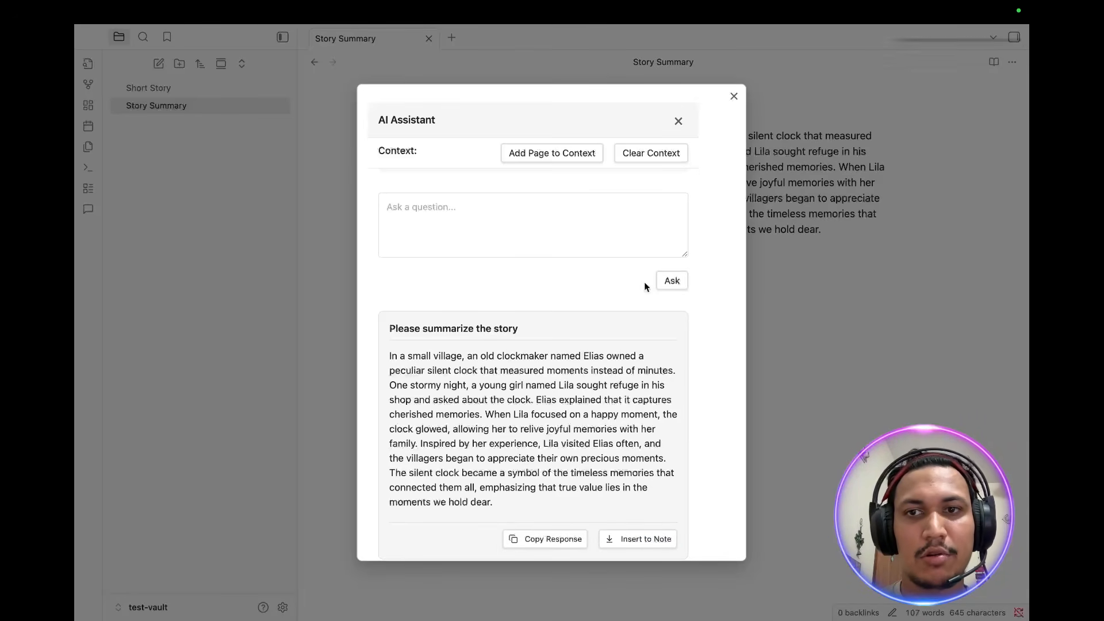
# Step: Ask the assistant "Please write another short story like that"
pyautogui.scroll(2, 644, 282)
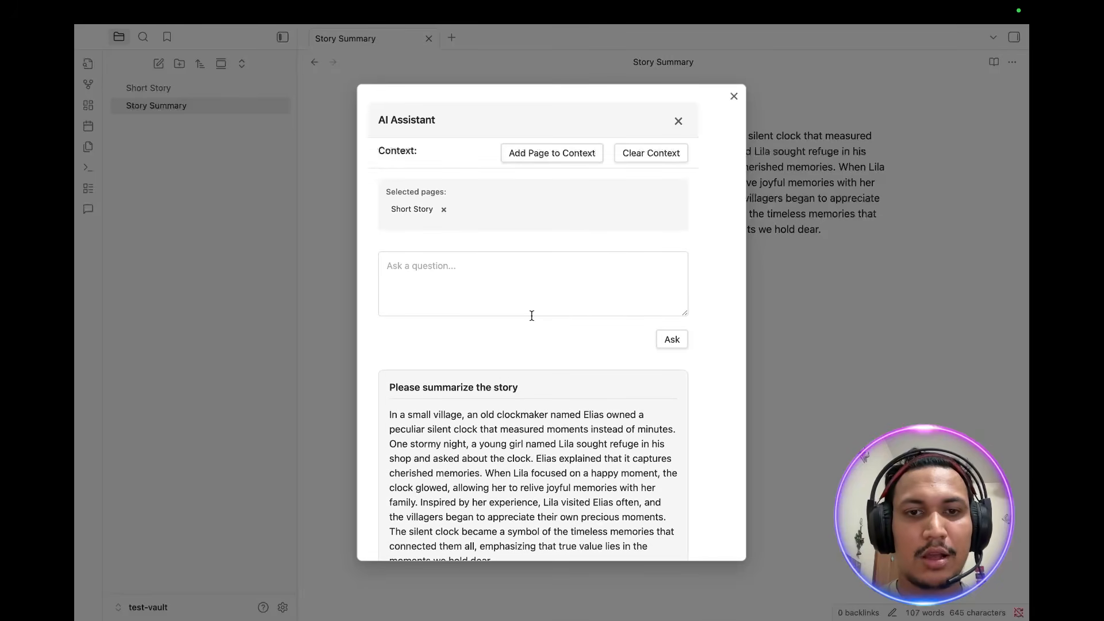
pyautogui.click(485, 288)
pyautogui.write('Please w')
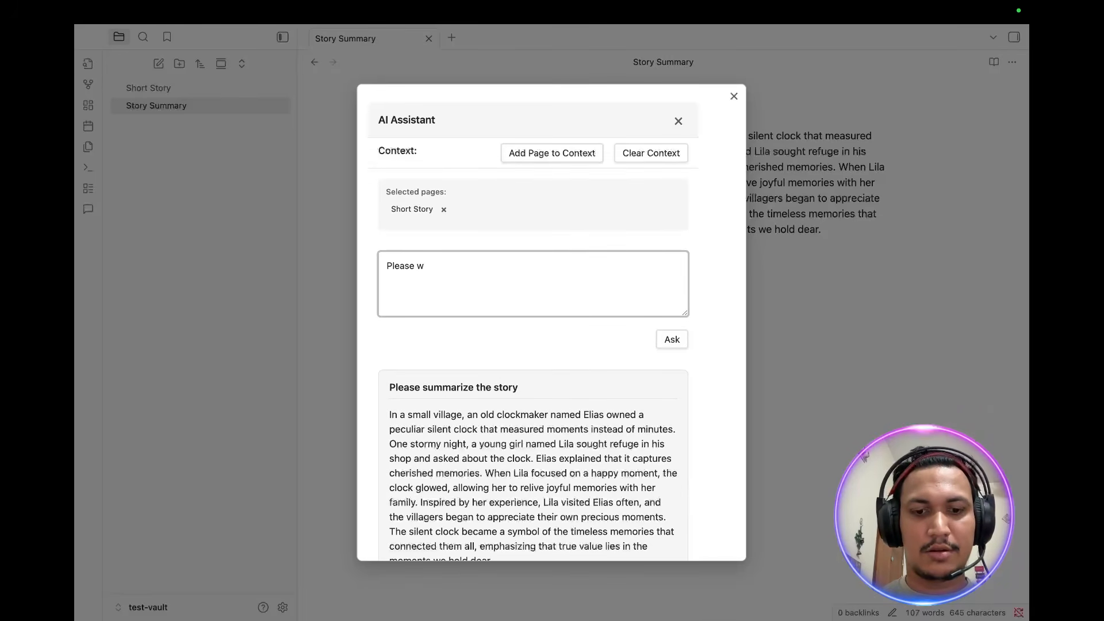
pyautogui.write('rite anothe')
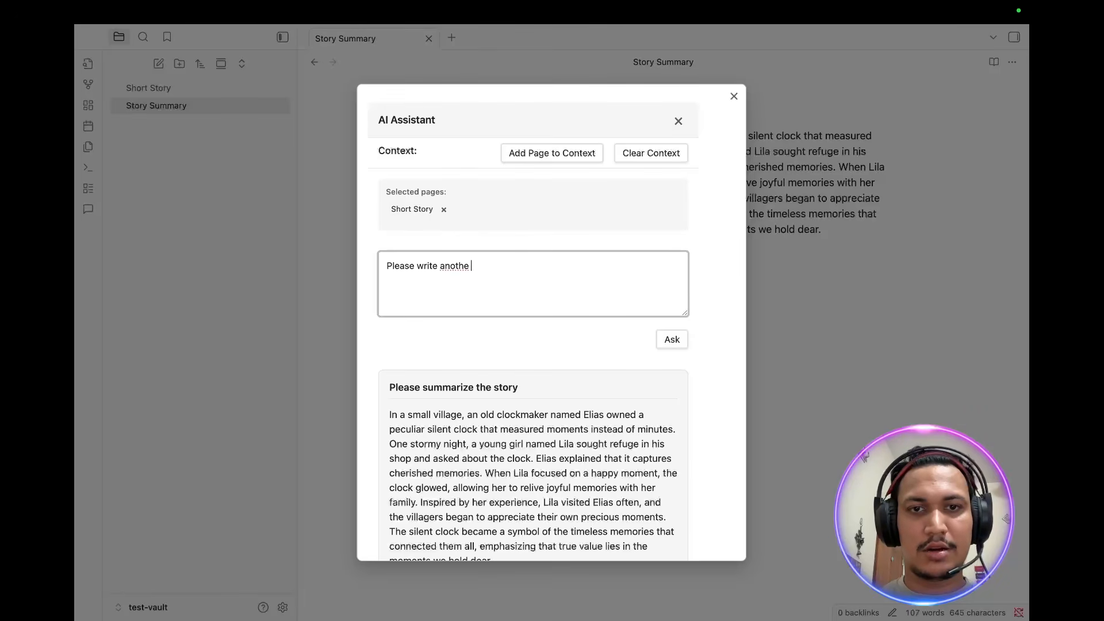
pyautogui.write('r short')
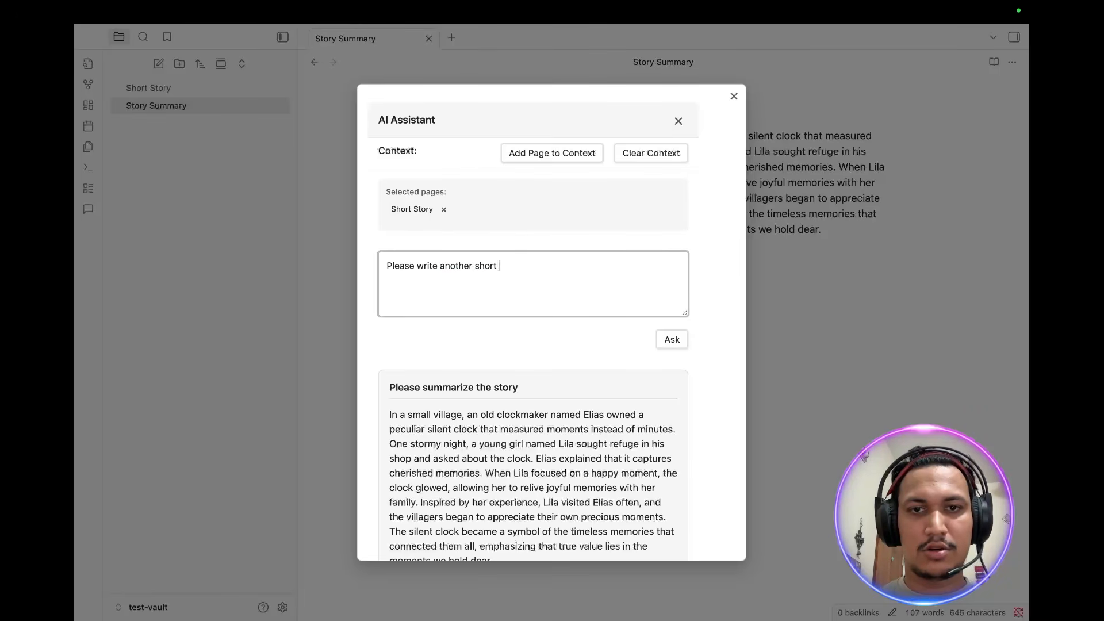
pyautogui.write(' story like')
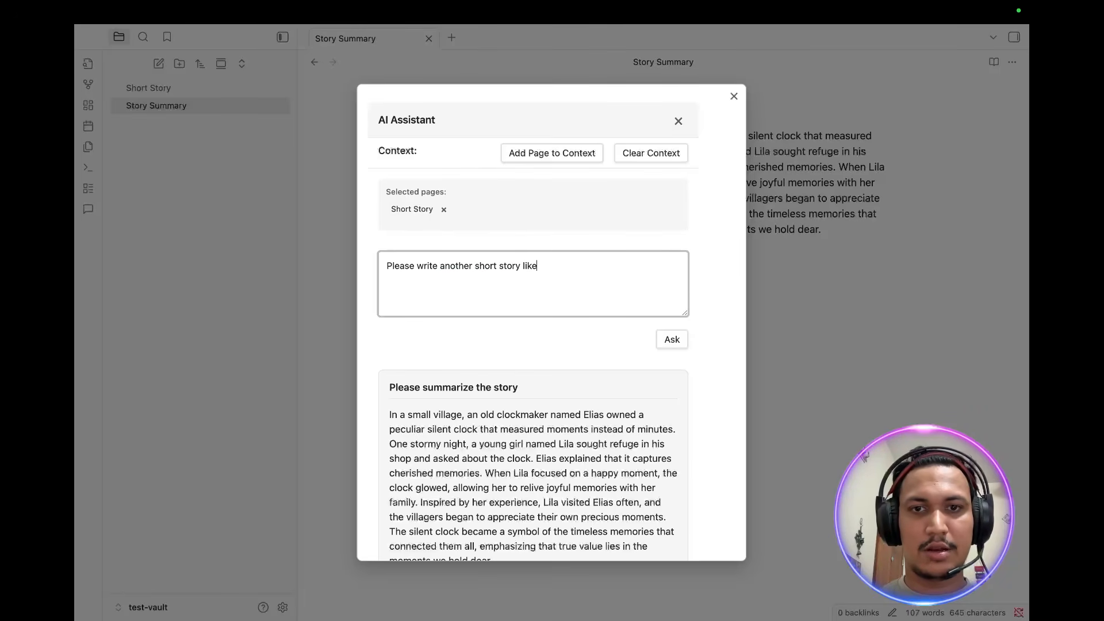
pyautogui.write(' that')
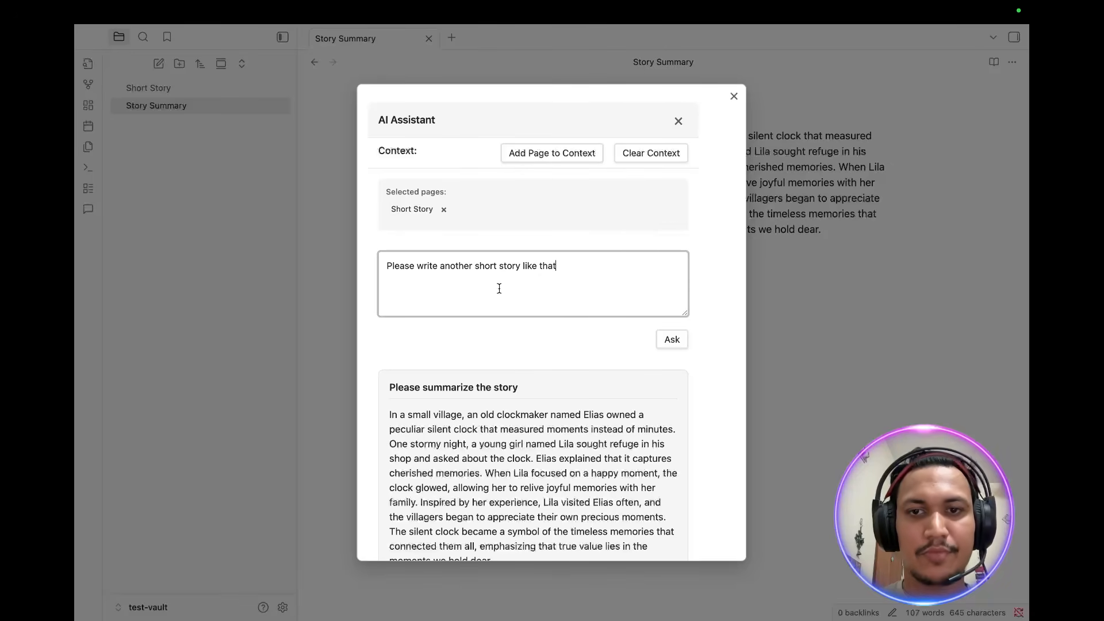
pyautogui.click(669, 341)
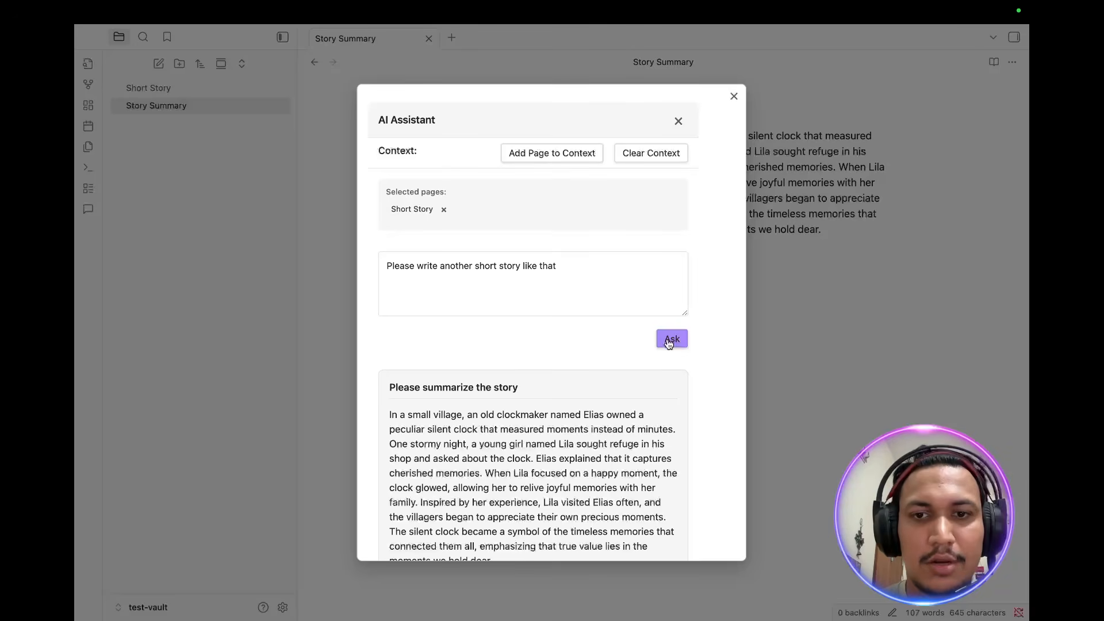
pyautogui.click(669, 340)
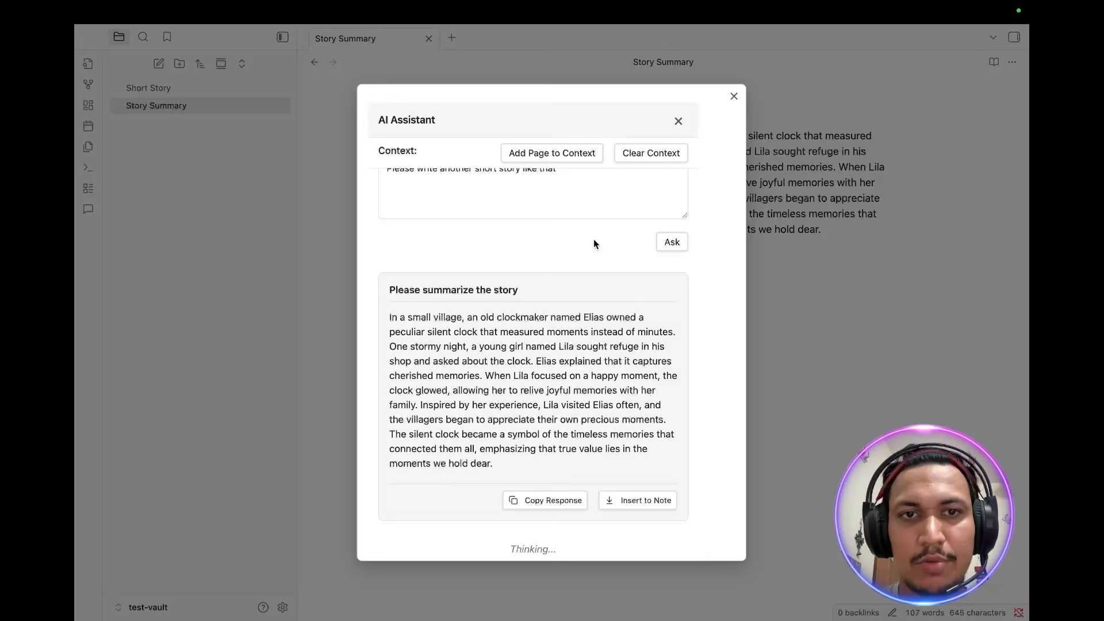
pyautogui.scroll(2, 593, 239)
pyautogui.scroll(-2, 593, 239)
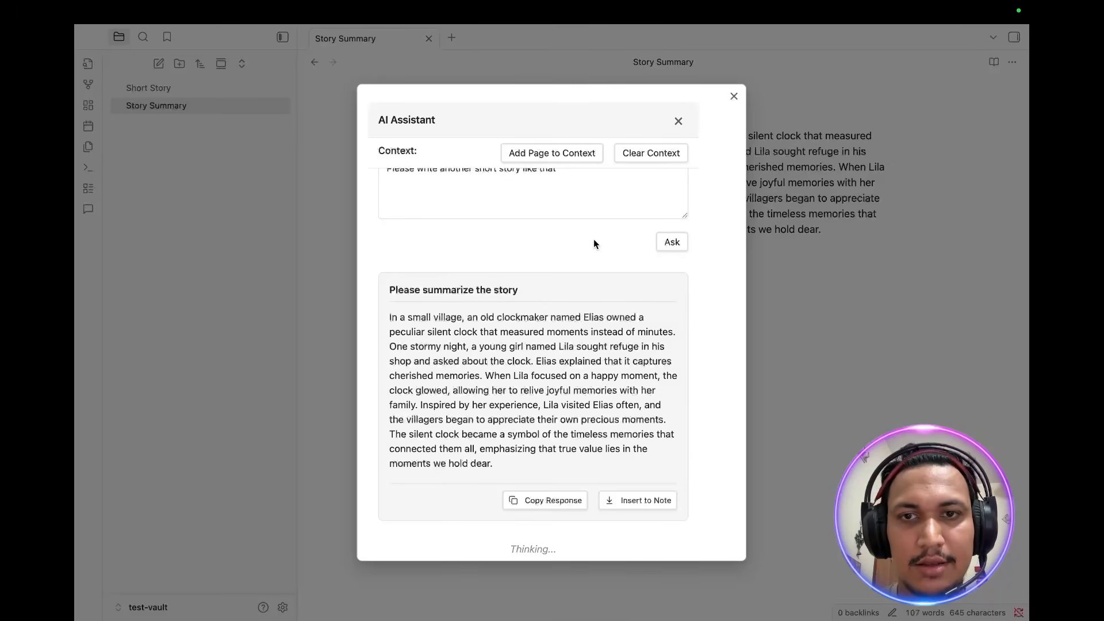
pyautogui.scroll(4, 593, 239)
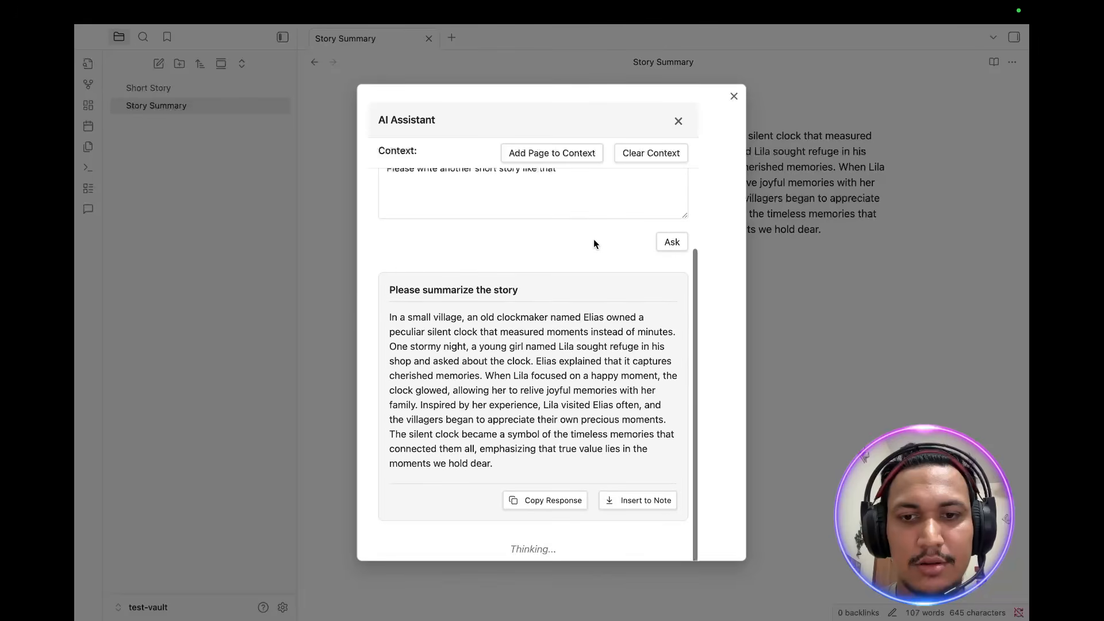
pyautogui.scroll(-4, 593, 240)
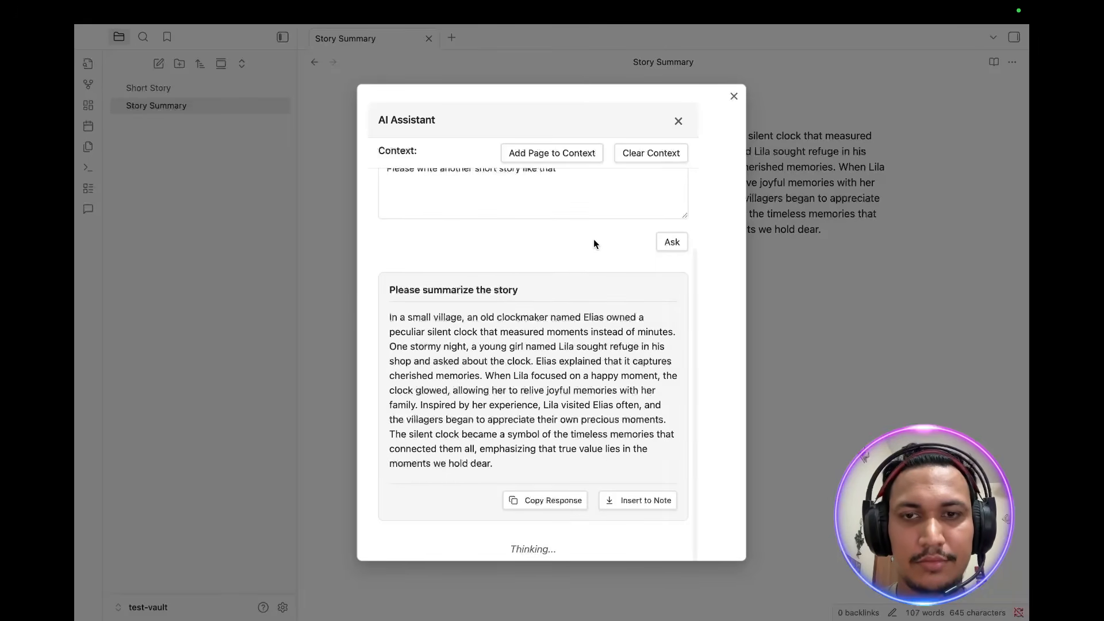
pyautogui.scroll(1, 594, 239)
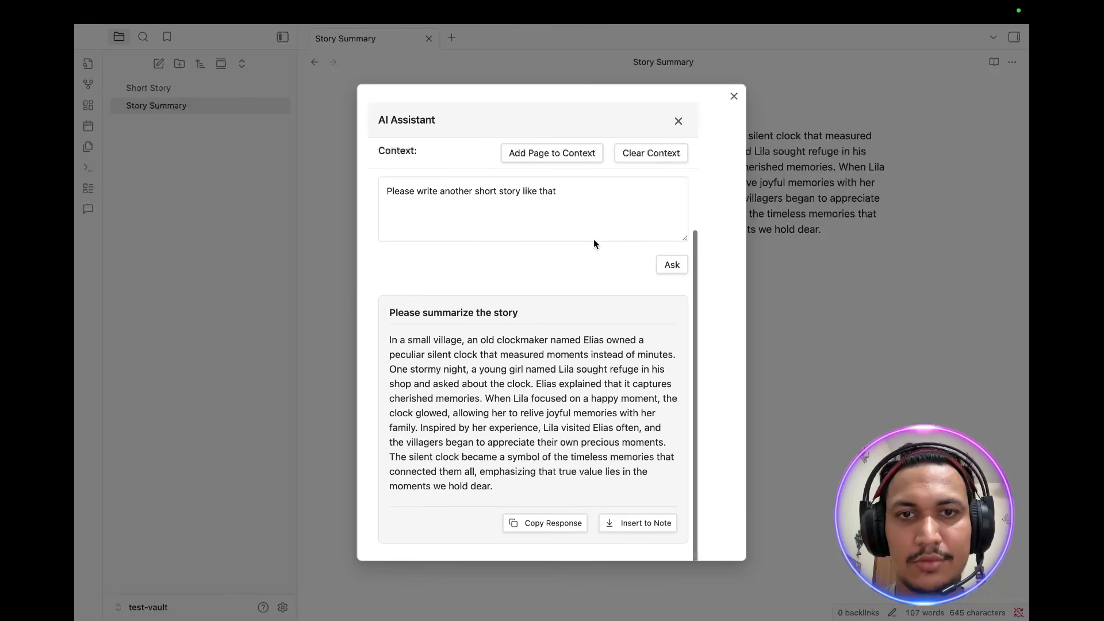
pyautogui.scroll(-1, 593, 240)
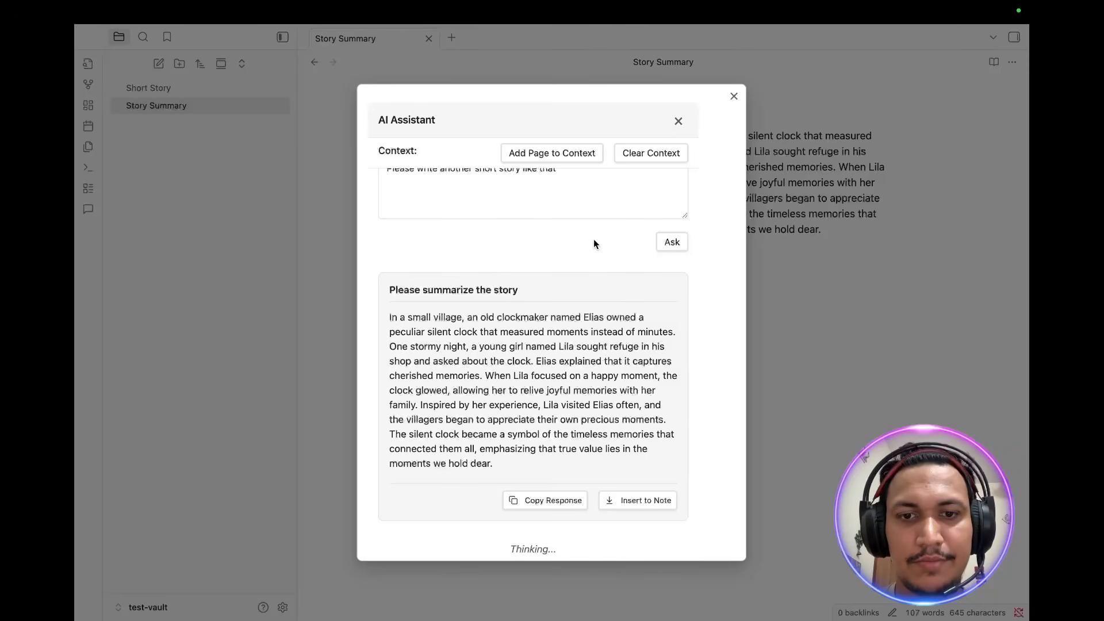
pyautogui.scroll(3, 594, 239)
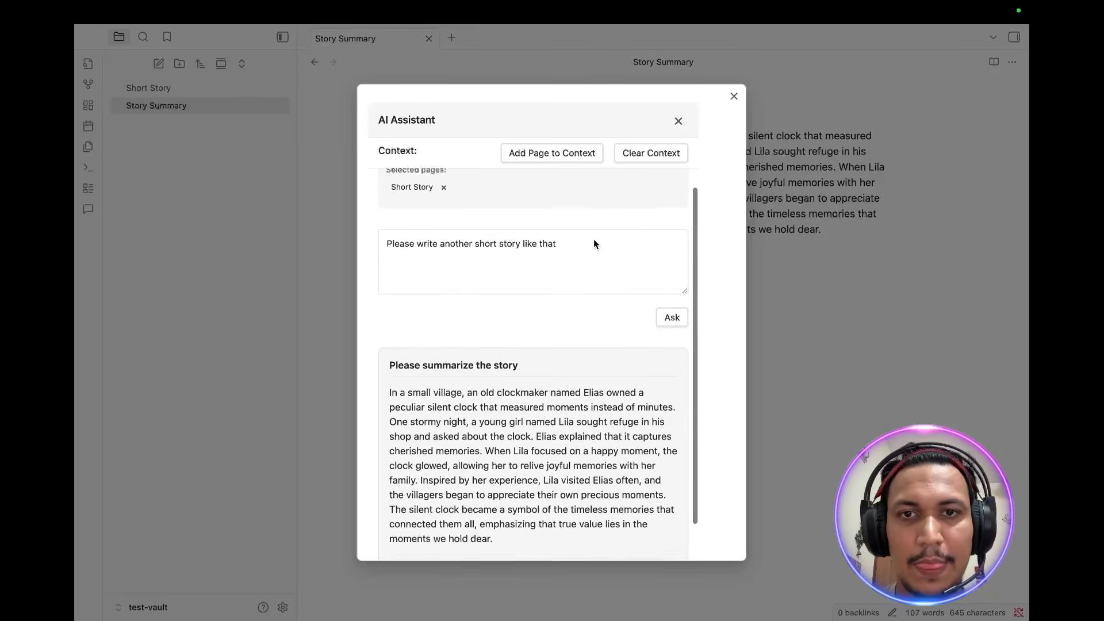
# Step: Copy the newly generated story response and close the AI Assistant
pyautogui.scroll(-3, 594, 239)
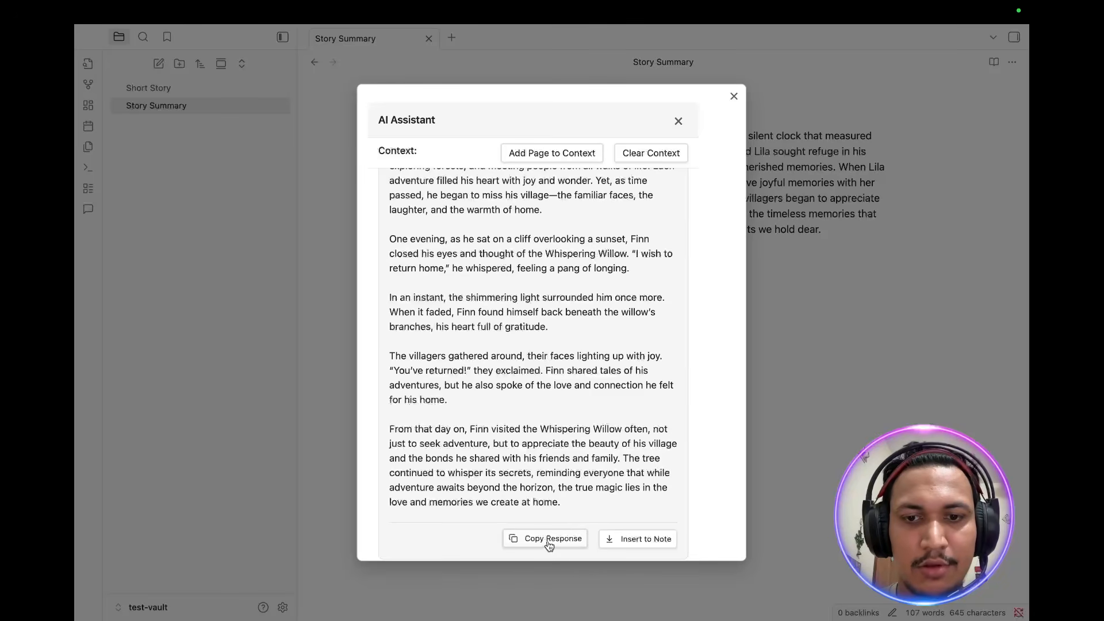
pyautogui.click(547, 540)
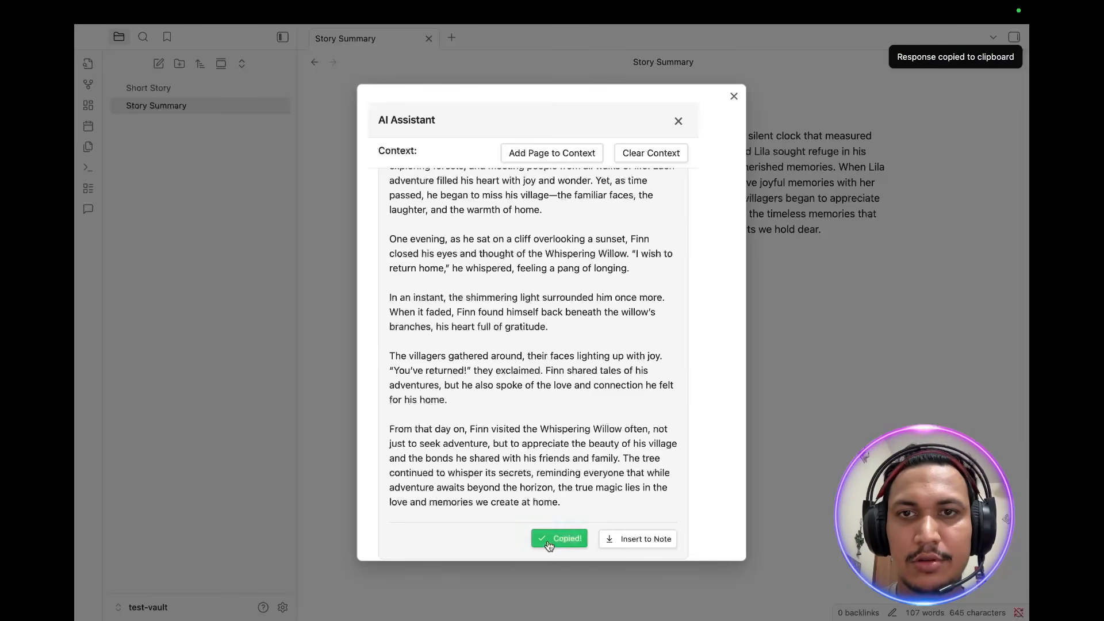
pyautogui.click(733, 96)
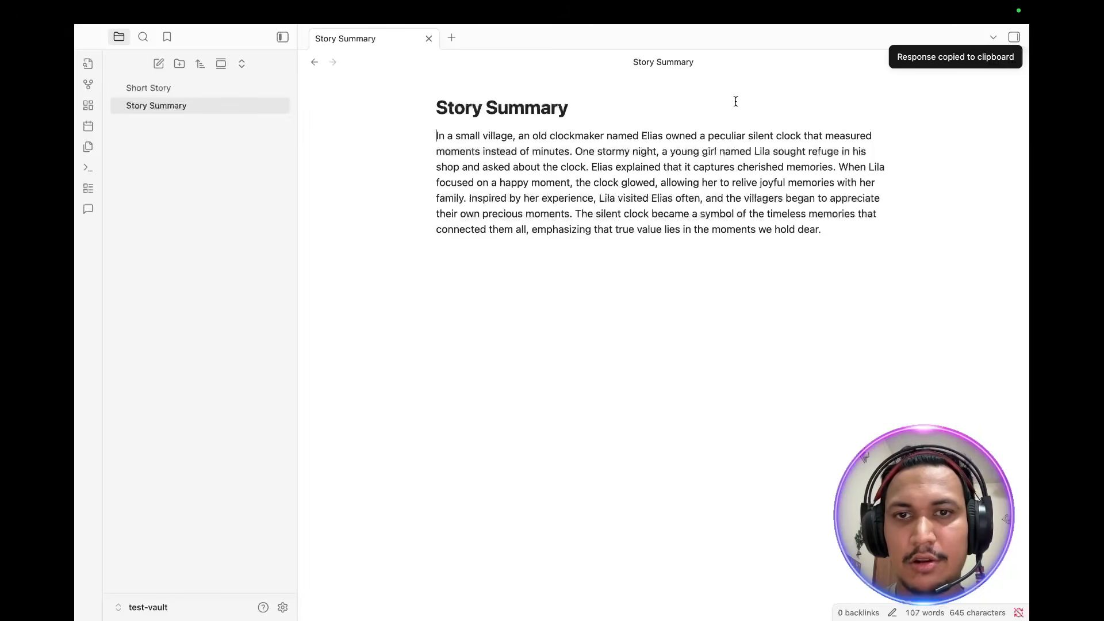
# Step: Paste the copied story on a new line below the summary in the Story Summary note
pyautogui.click(623, 321)
pyautogui.press('Return')
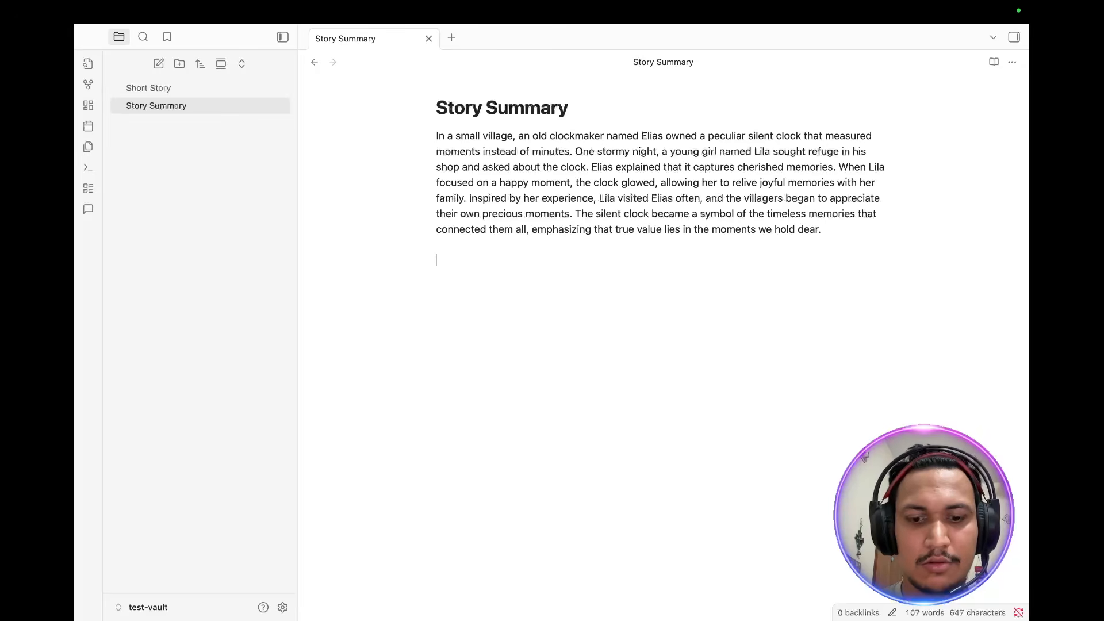
pyautogui.press('super+v')
pyautogui.scroll(8, 623, 326)
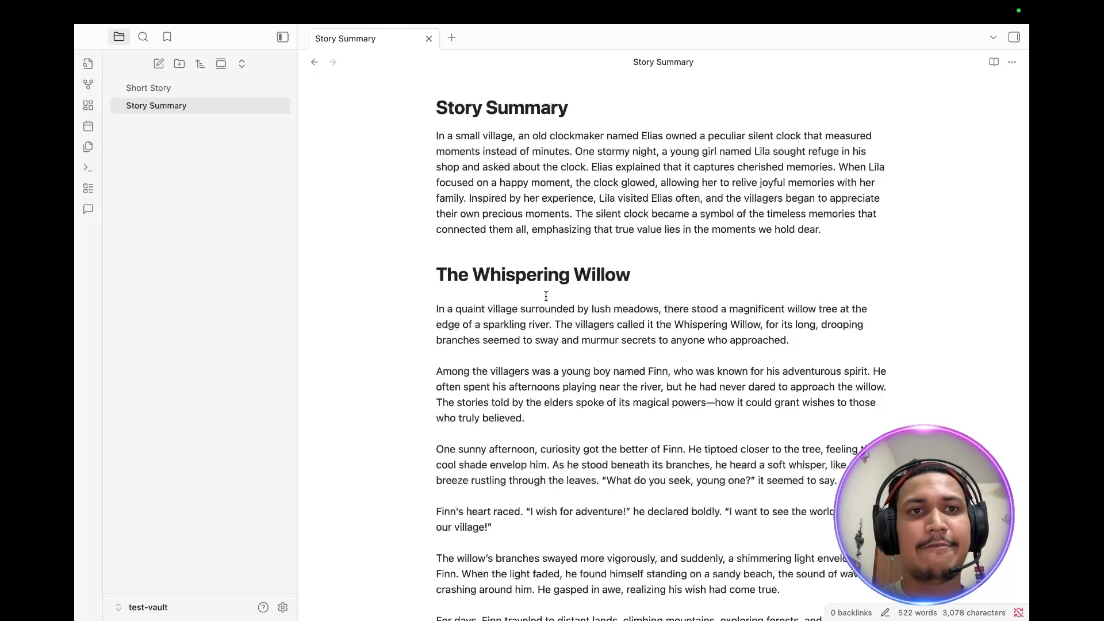
# Step: Leave full-screen and switch to Safari showing the obsidian-ai-assistant GitHub repository
pyautogui.moveTo(187, 3)
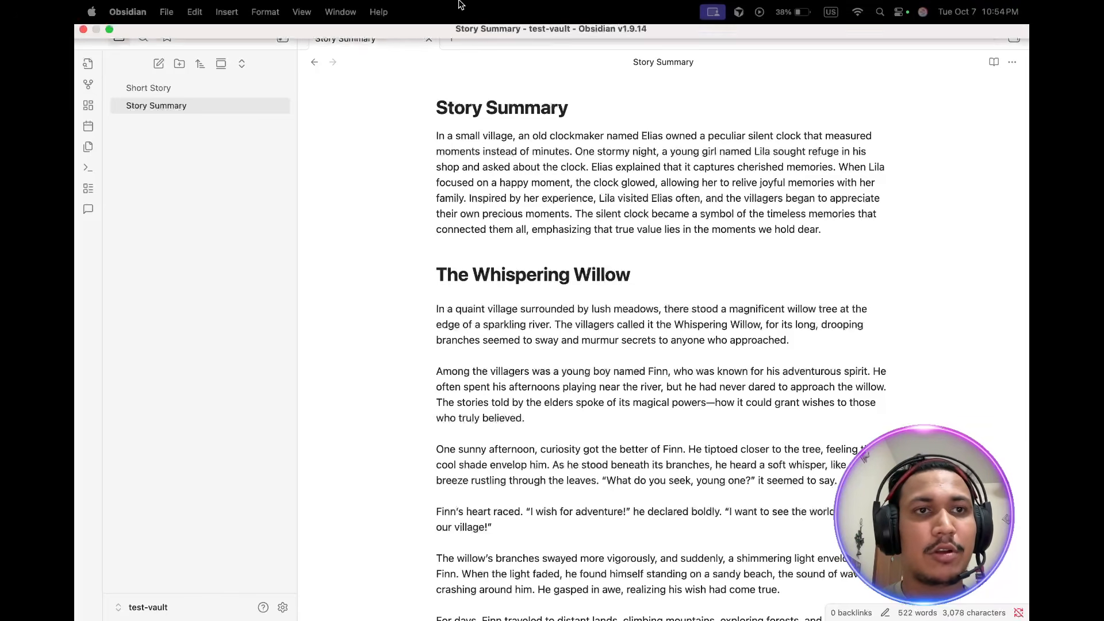
pyautogui.click(108, 32)
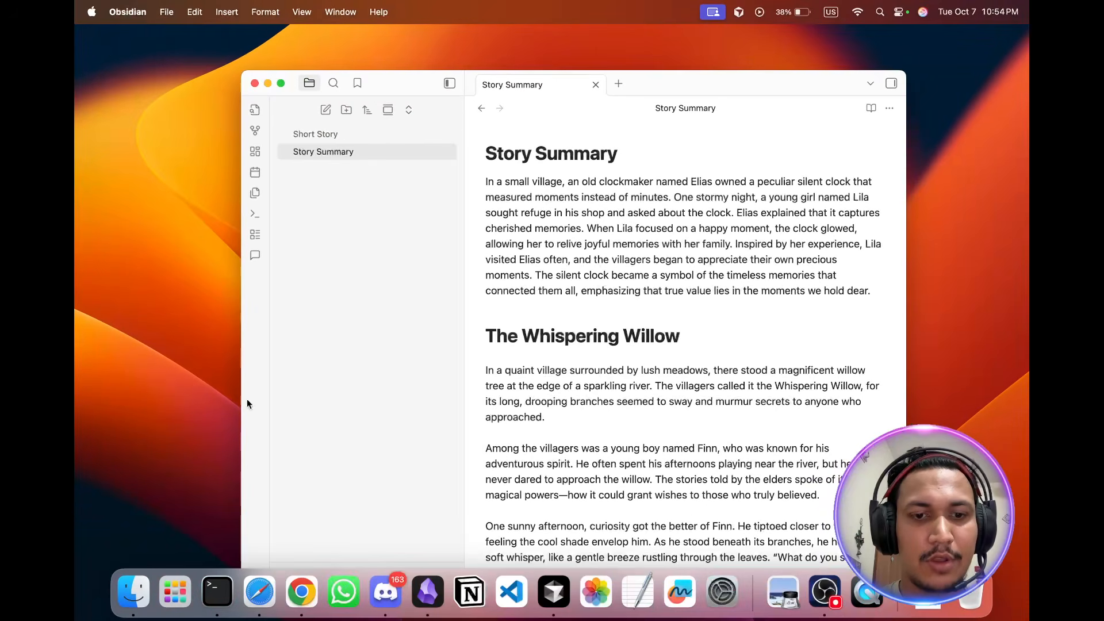
pyautogui.click(296, 587)
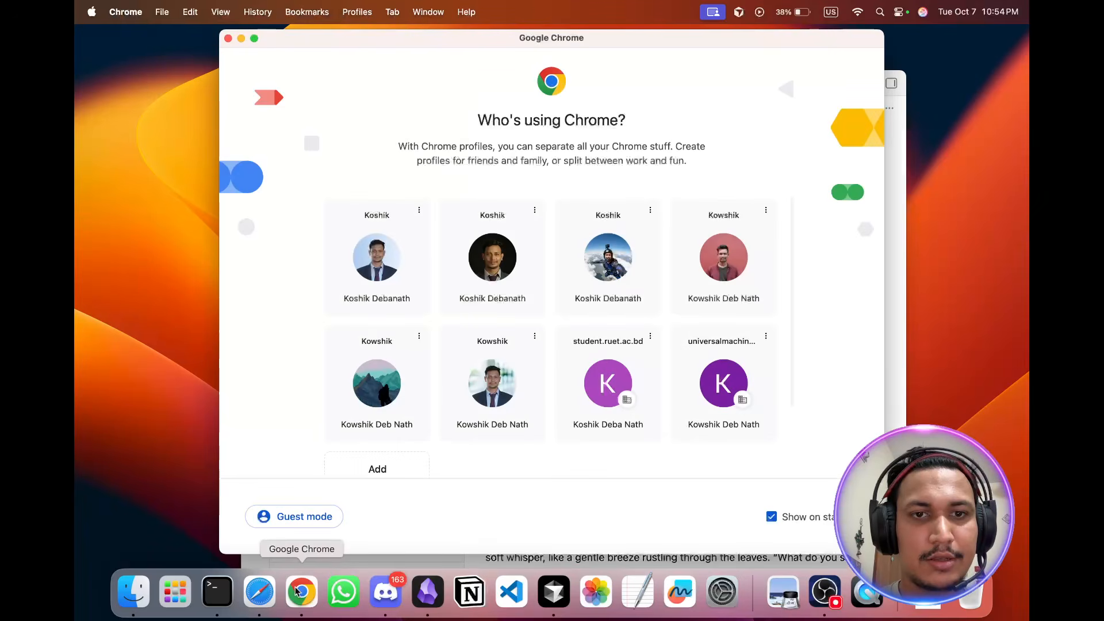
pyautogui.click(267, 587)
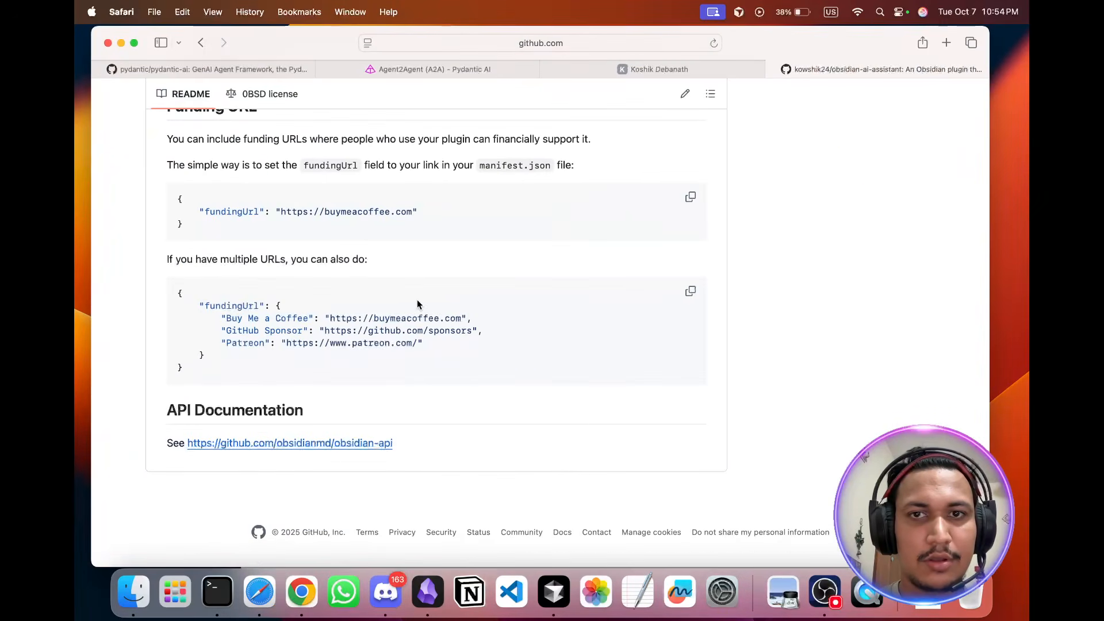
# Step: Browse the obsidian-ai-assistant repository page's files, description and releases
pyautogui.scroll(-5, 418, 304)
pyautogui.scroll(20, 418, 304)
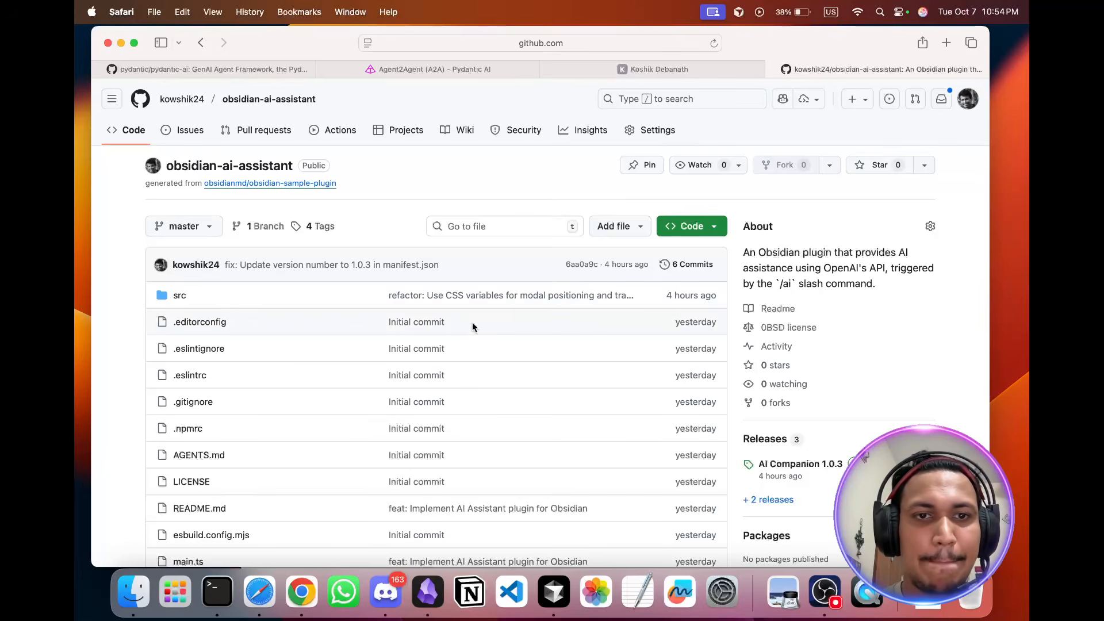
pyautogui.scroll(-3, 473, 322)
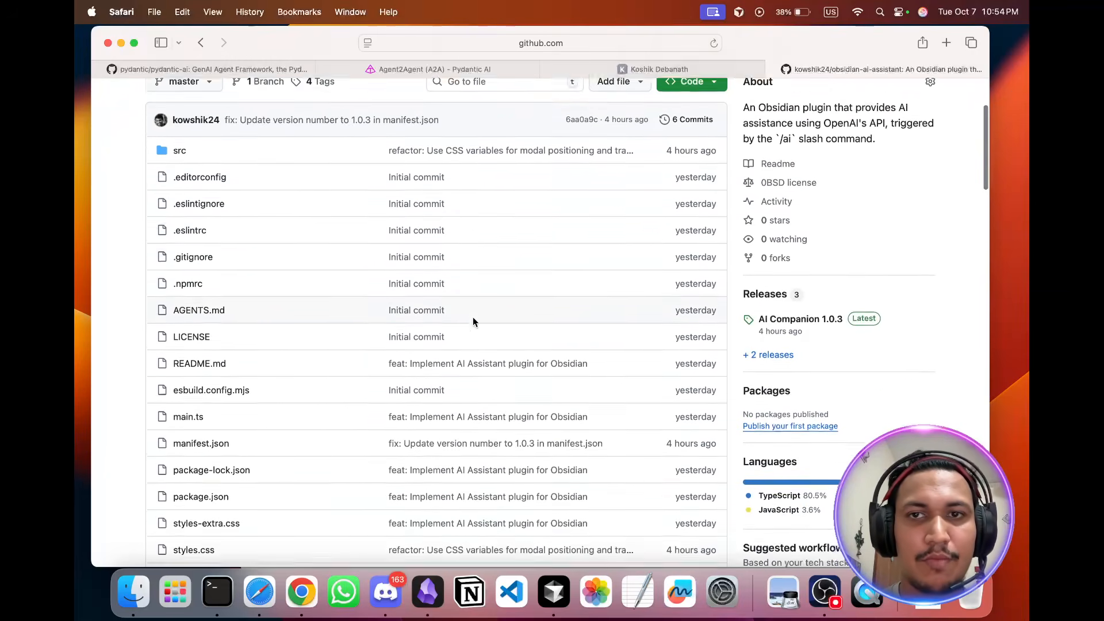
pyautogui.scroll(3, 473, 321)
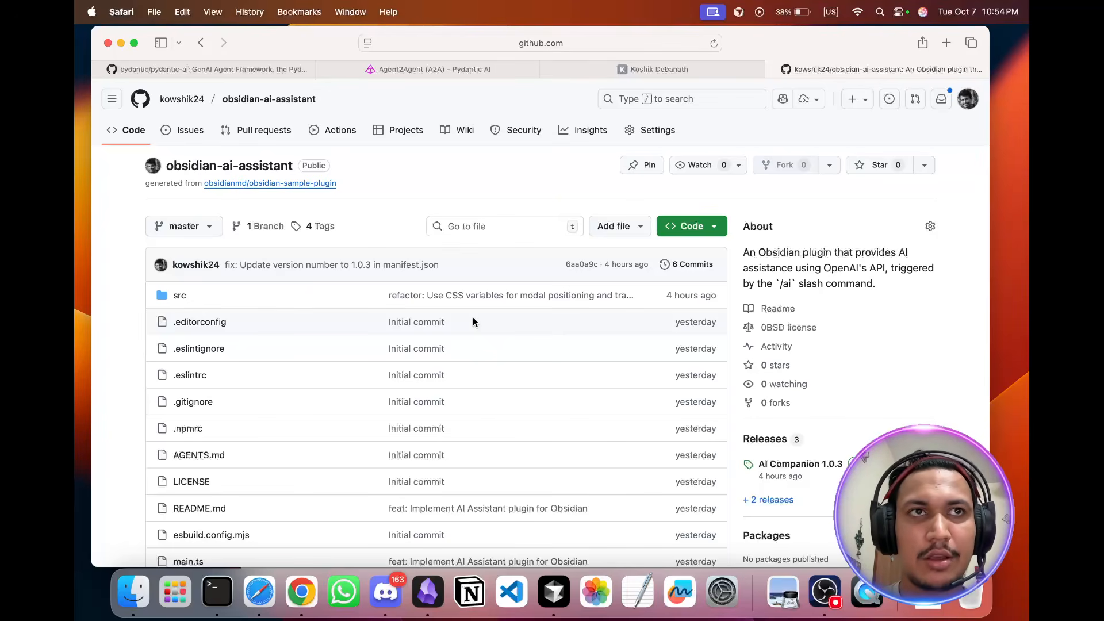
pyautogui.scroll(-4, 472, 321)
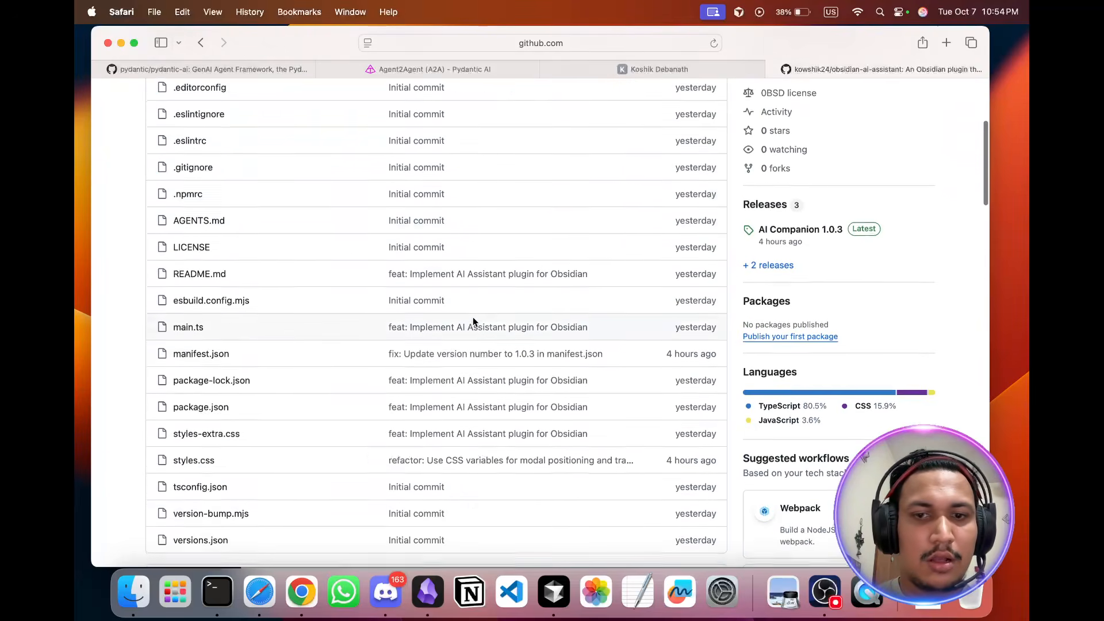
pyautogui.scroll(-3, 472, 321)
pyautogui.scroll(2, 472, 321)
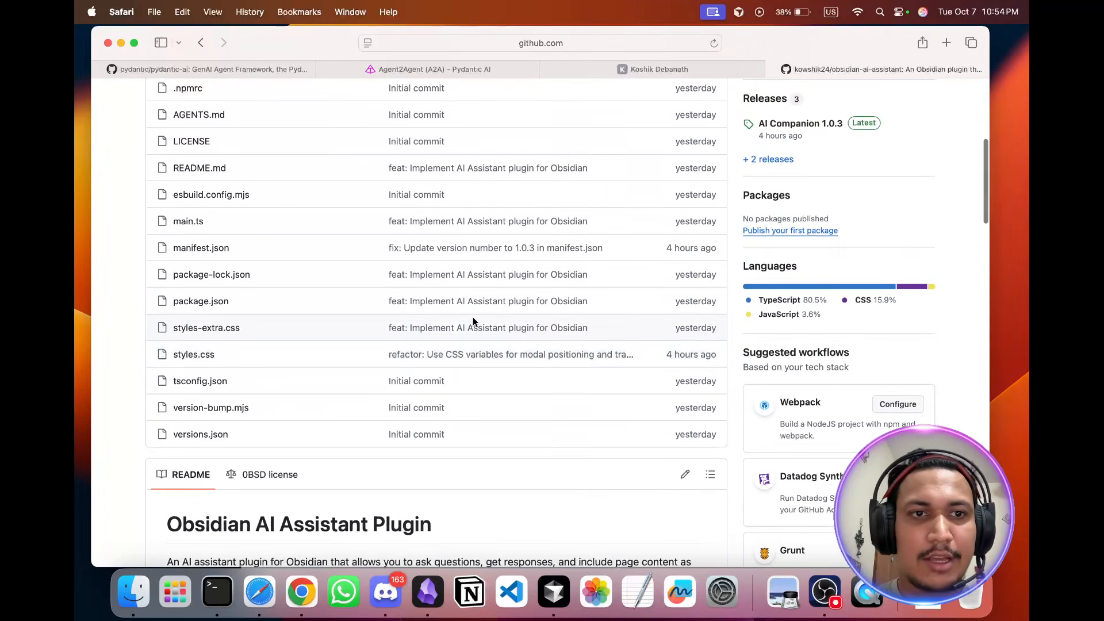
pyautogui.scroll(6, 472, 320)
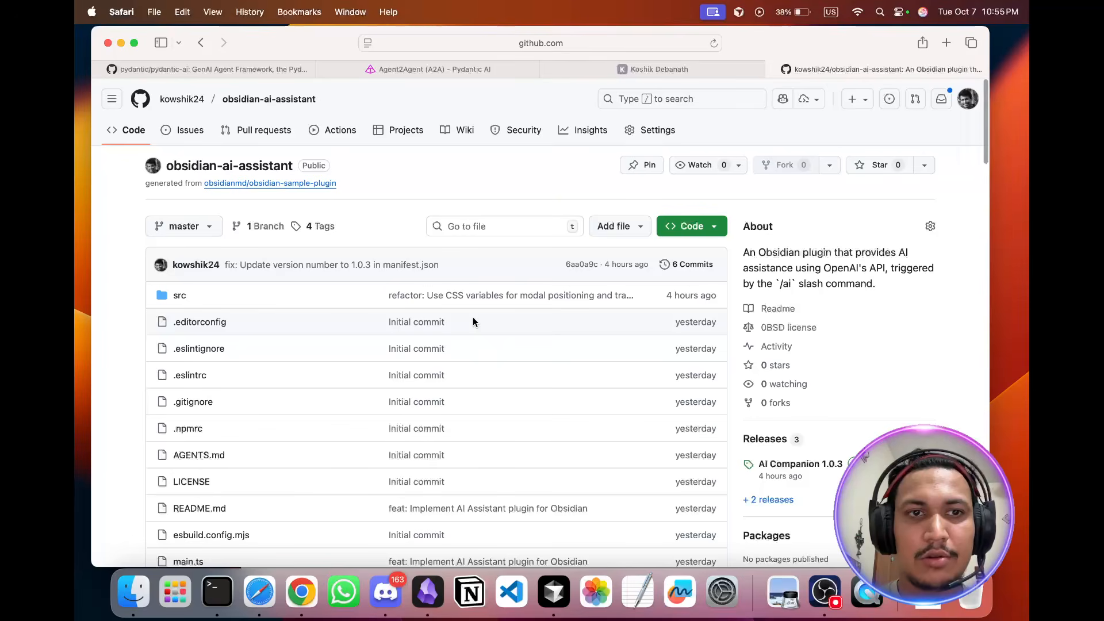